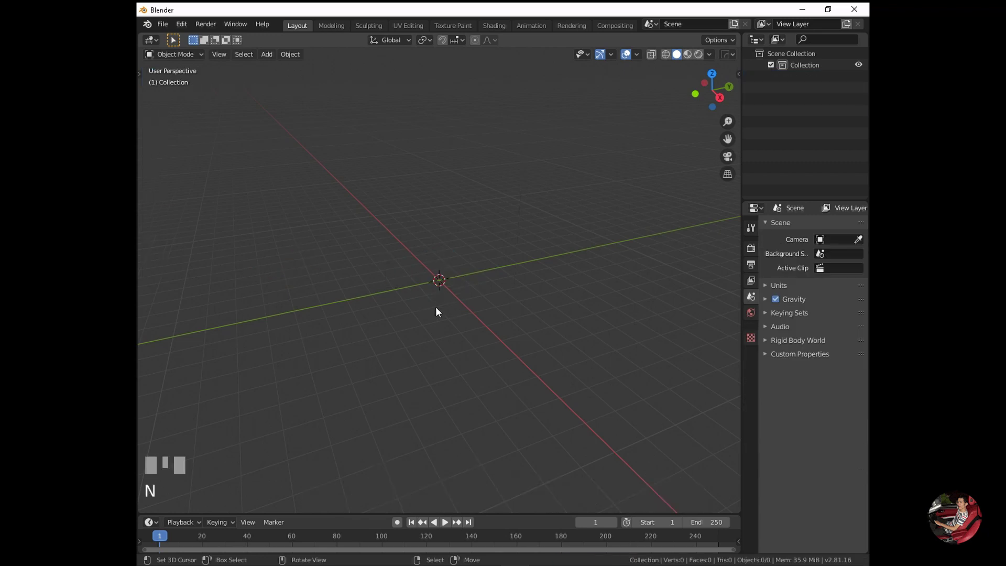
Start a Fluent Creation in top view with the rectangle shape and place the drawing grid centred on the world origin
{"action": "middle_click_drag", "start_coordinate": [391, 288], "coordinate": [480, 328]}
{"action": "key", "text": "KP_7"}
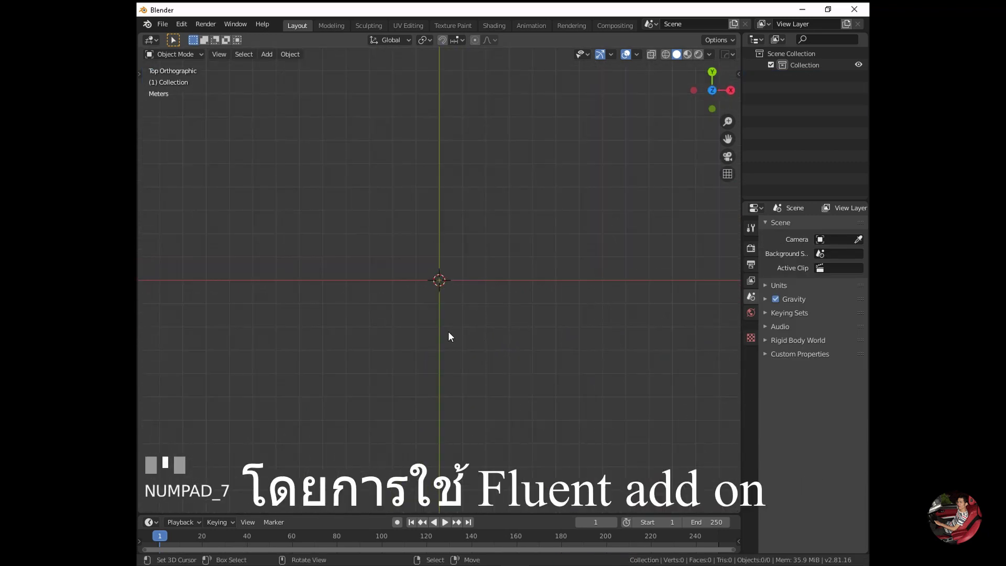
{"action": "scroll", "coordinate": [446, 330], "scroll_direction": "up", "scroll_amount": 2}
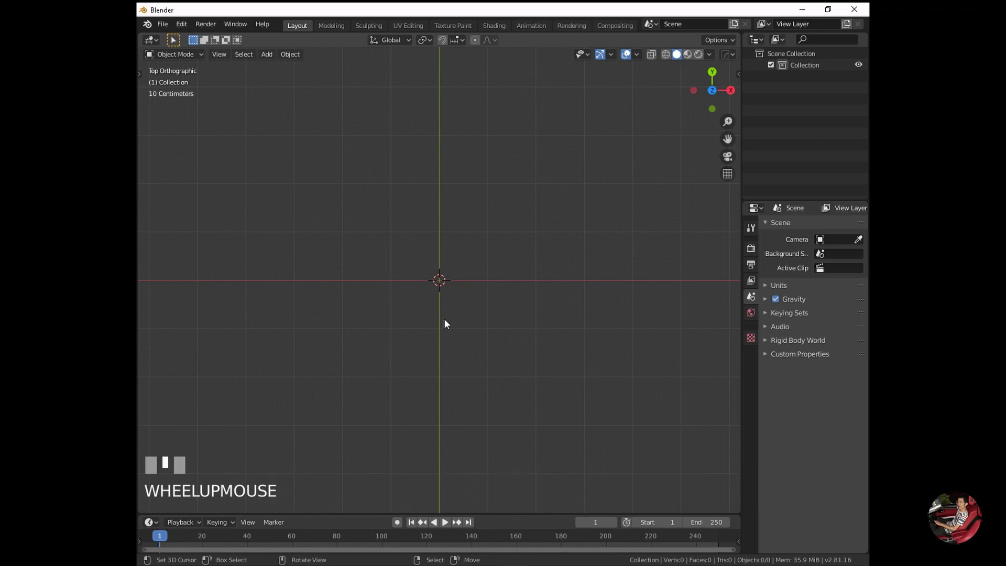
{"action": "key", "text": "f"}
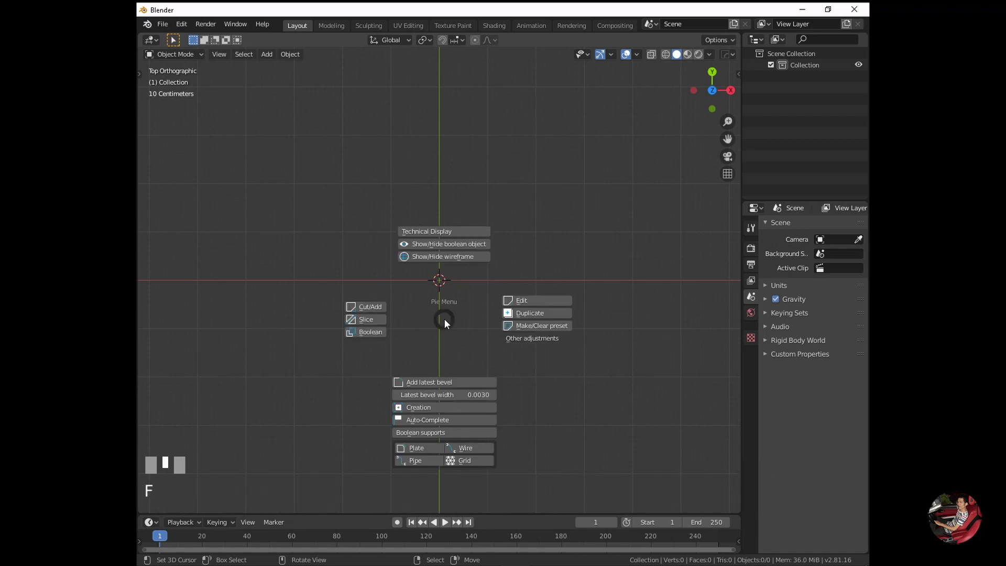
{"action": "left_click", "coordinate": [435, 410]}
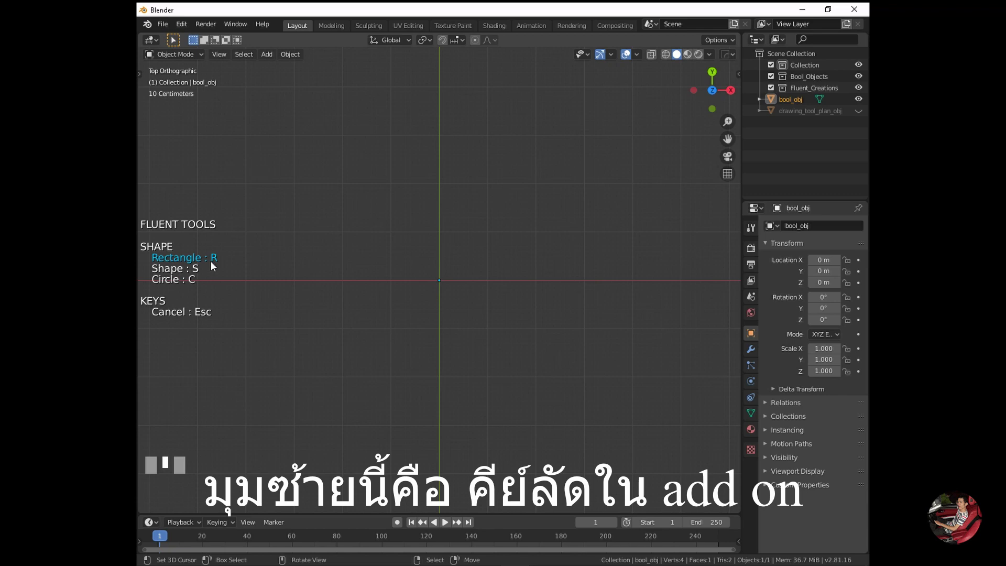
{"action": "right_click", "coordinate": [438, 280]}
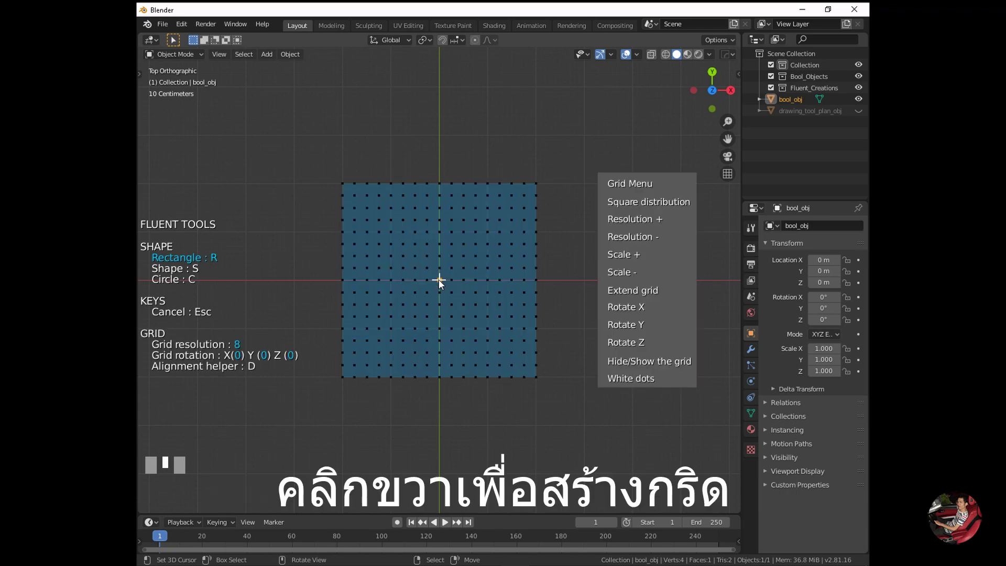
Draw a rectangle four grid cells wide and two high, centred on the origin, and thicken it into a slab
{"action": "scroll", "coordinate": [438, 279], "scroll_direction": "up", "scroll_amount": 3}
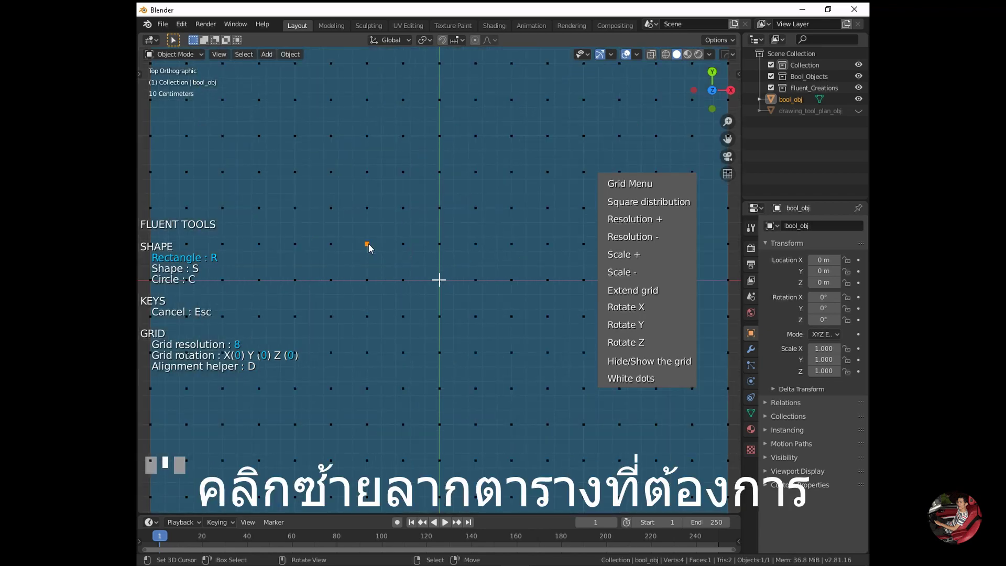
{"action": "left_click", "coordinate": [367, 244]}
{"action": "left_click_drag", "start_coordinate": [367, 246], "coordinate": [500, 313]}
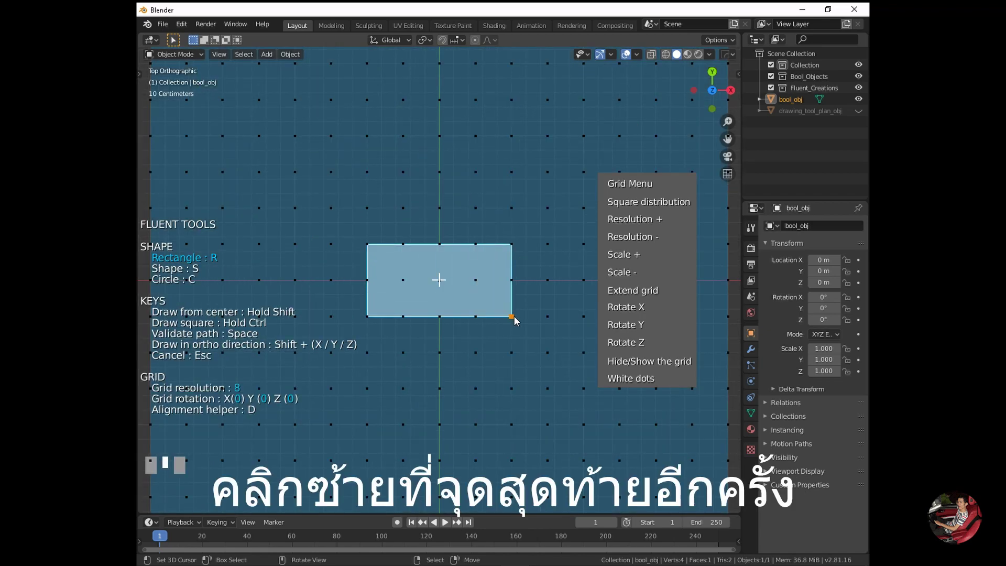
{"action": "left_click", "coordinate": [513, 316]}
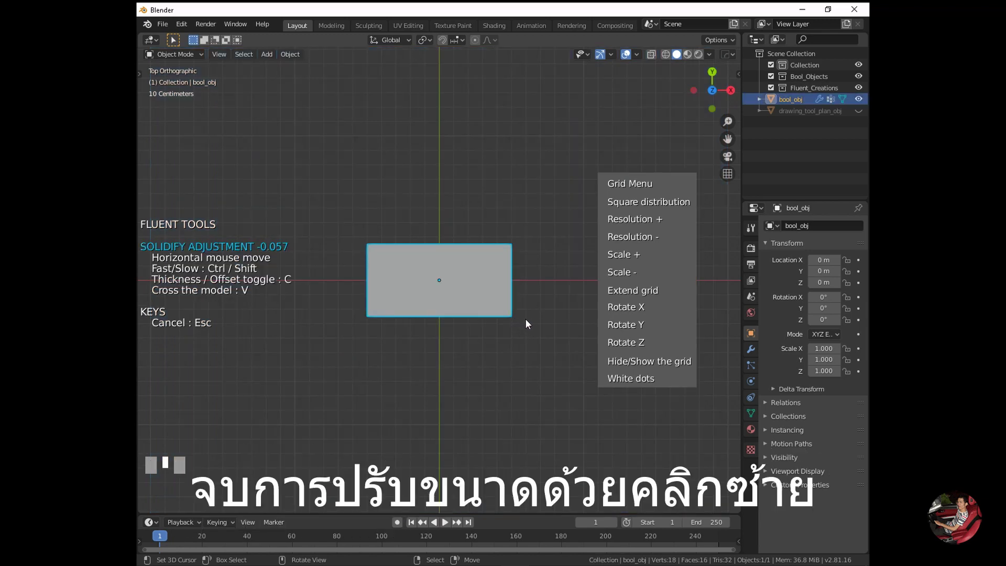
{"action": "left_click", "coordinate": [528, 319]}
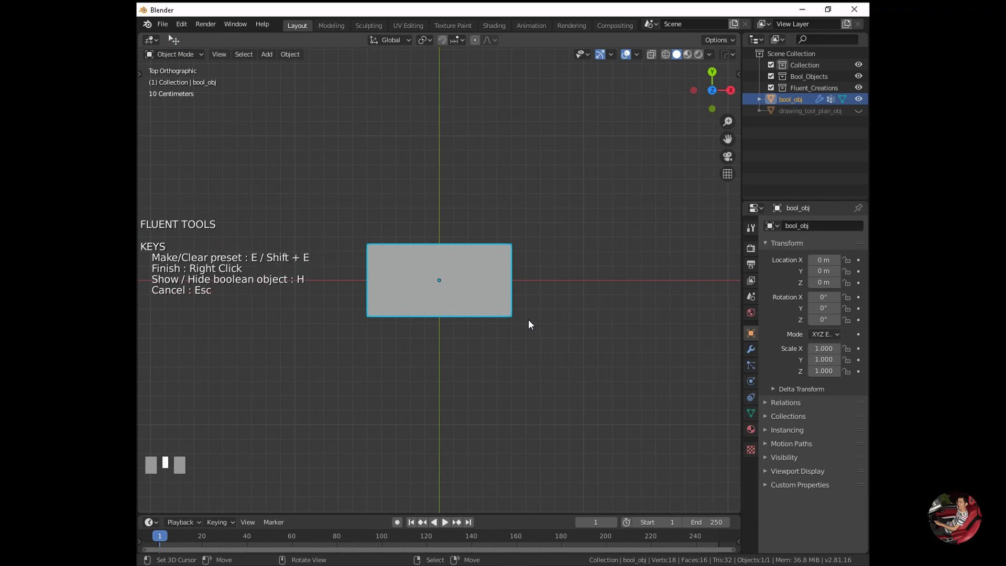
Round the slab's four vertical corners with a First Bevel of about 0.21
{"action": "middle_click_drag", "start_coordinate": [528, 320], "coordinate": [502, 328]}
{"action": "scroll", "coordinate": [461, 338], "scroll_direction": "up", "scroll_amount": 2}
{"action": "middle_click_drag", "start_coordinate": [433, 356], "coordinate": [511, 333], "text": "shift"}
{"action": "scroll", "coordinate": [517, 327], "scroll_direction": "up", "scroll_amount": 2}
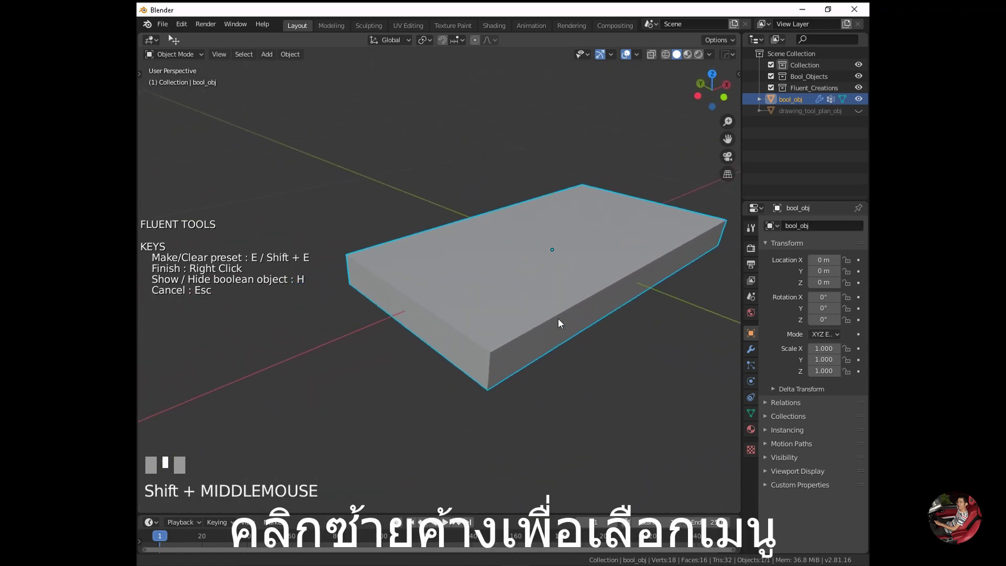
{"action": "left_click", "coordinate": [540, 328]}
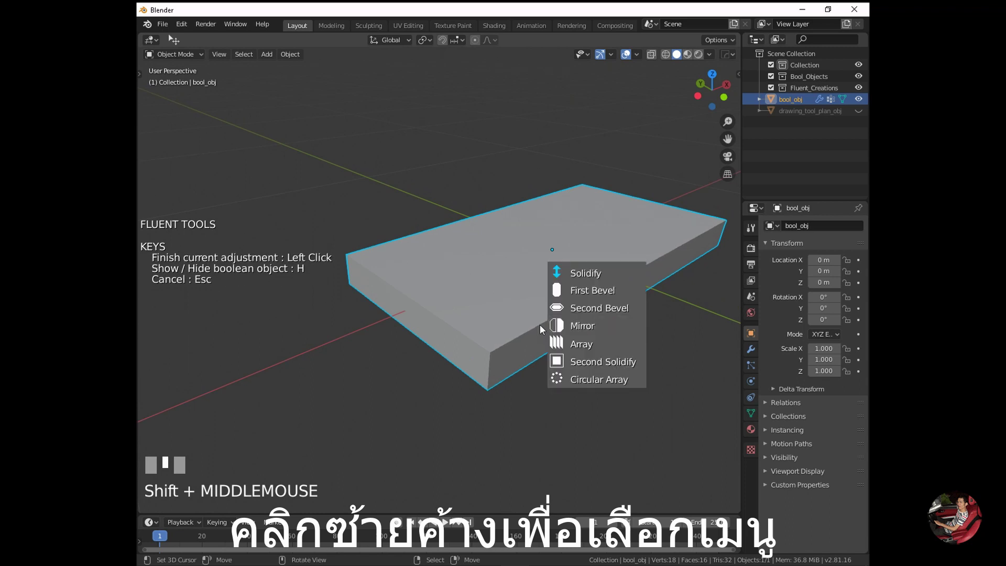
{"action": "left_click", "coordinate": [577, 290]}
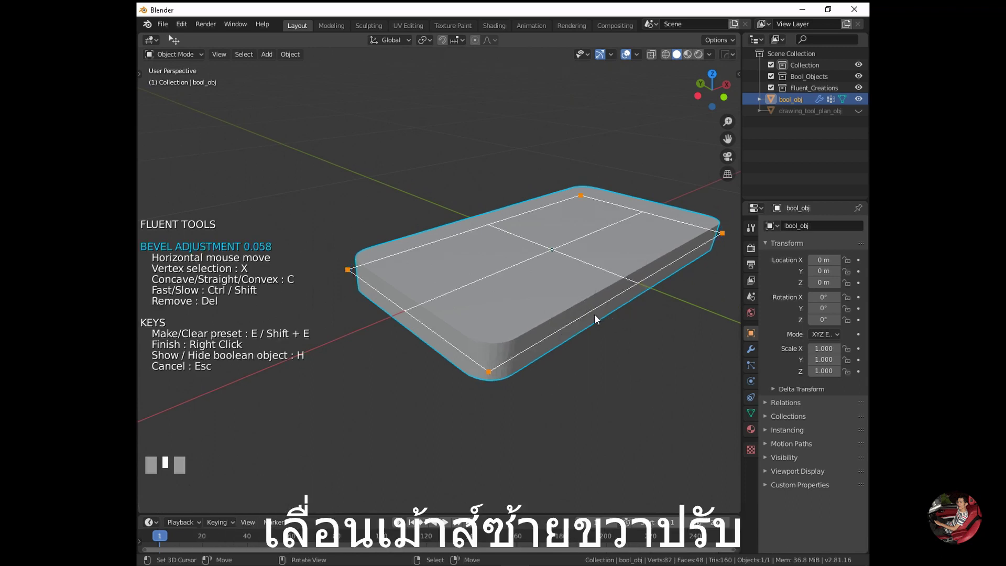
{"action": "left_click", "coordinate": [636, 338]}
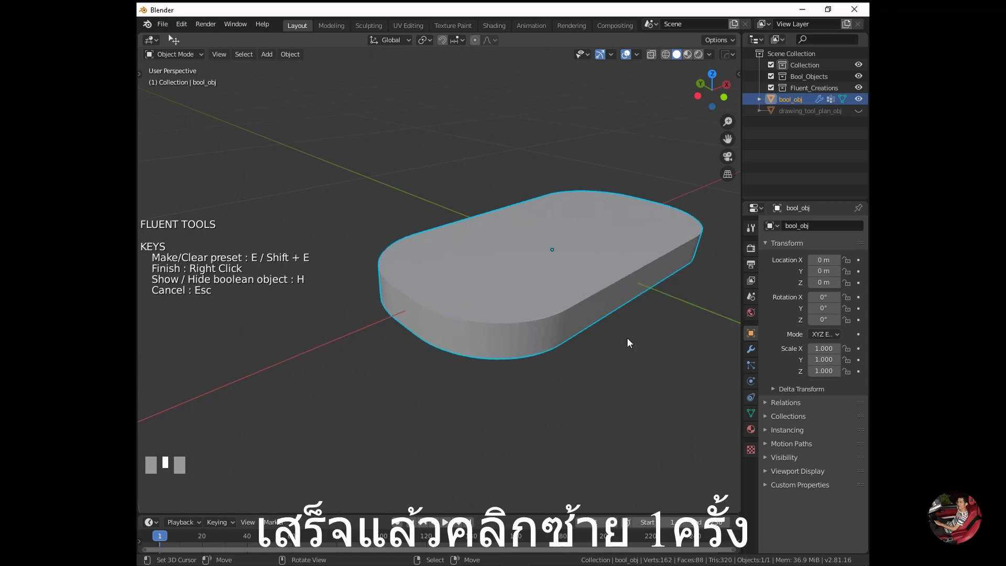
Reduce the slab's thickness by setting its Solidify adjustment to -0.05
{"action": "middle_click_drag", "start_coordinate": [627, 338], "coordinate": [530, 314]}
{"action": "scroll", "coordinate": [559, 314], "scroll_direction": "up", "scroll_amount": 3}
{"action": "scroll", "coordinate": [541, 350], "scroll_direction": "up", "scroll_amount": 2}
{"action": "scroll", "coordinate": [512, 372], "scroll_direction": "down", "scroll_amount": 2}
{"action": "scroll", "coordinate": [519, 344], "scroll_direction": "up", "scroll_amount": 2}
{"action": "scroll", "coordinate": [529, 332], "scroll_direction": "down", "scroll_amount": 2}
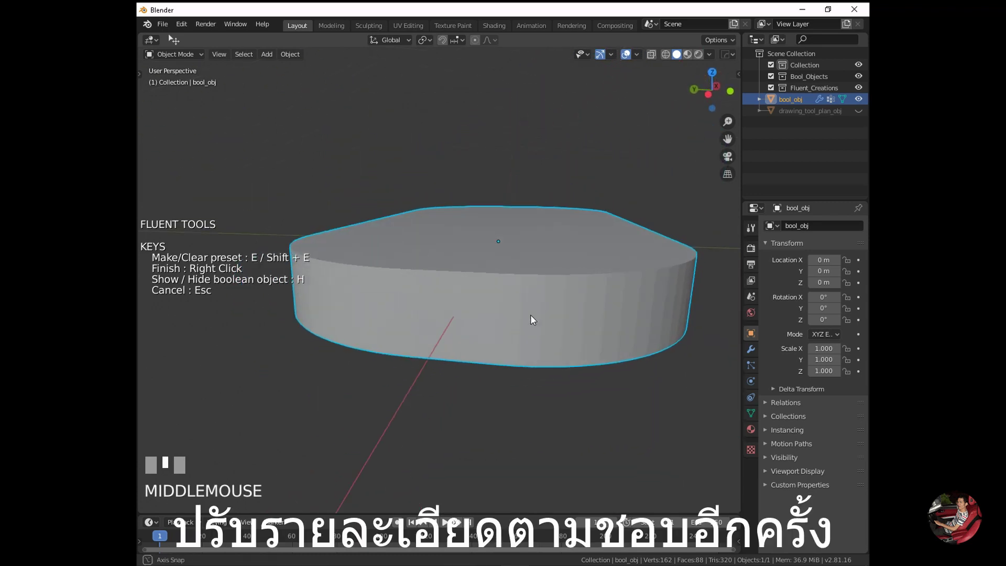
{"action": "right_click", "coordinate": [530, 264]}
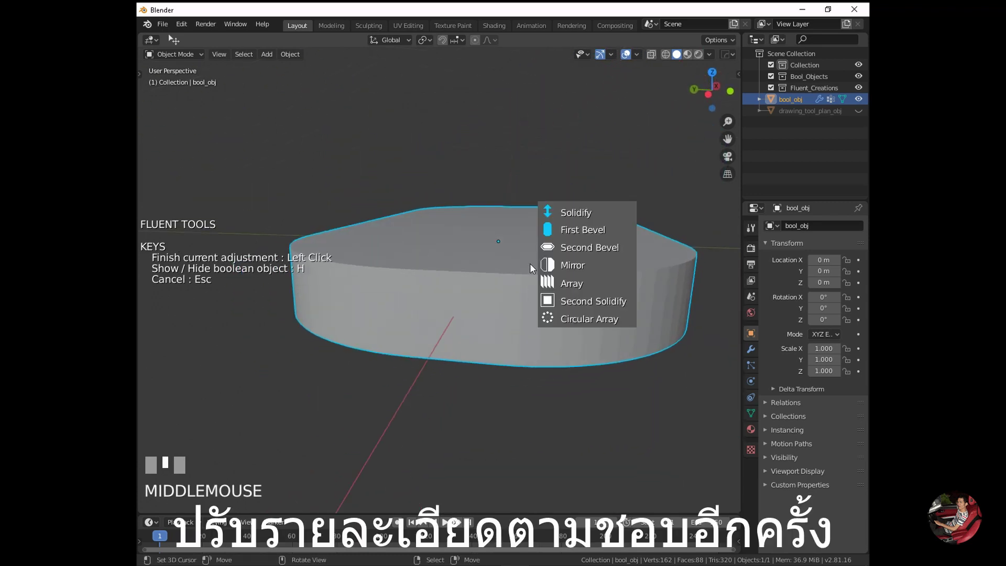
{"action": "left_click", "coordinate": [564, 214]}
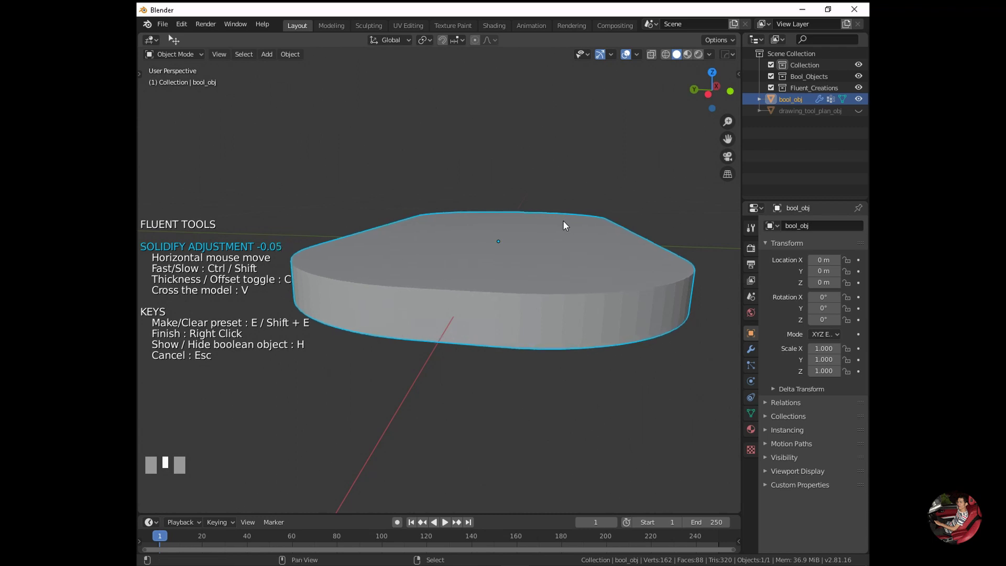
{"action": "right_click", "coordinate": [563, 220]}
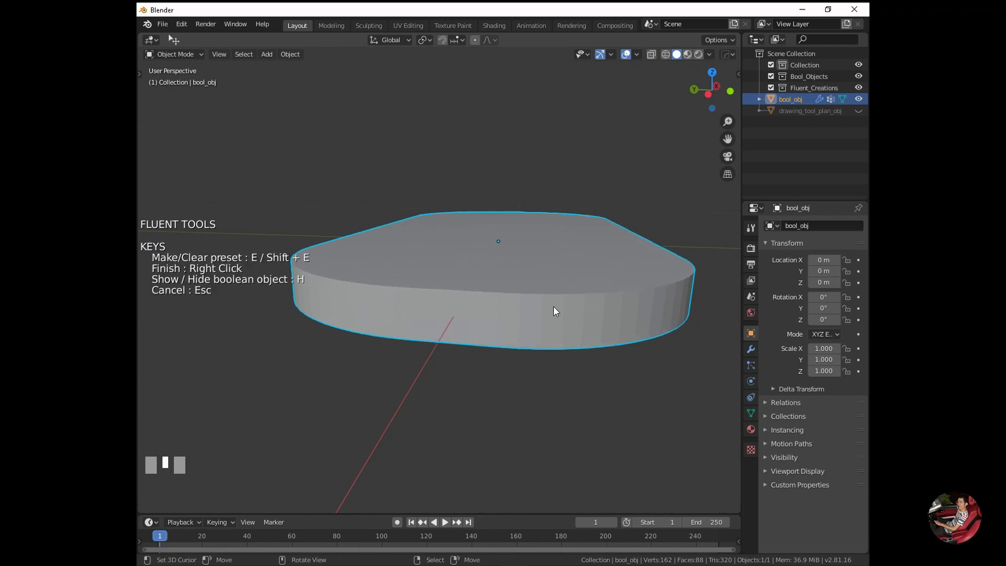
Increase the First Bevel on the slab's corners slightly to about 0.22
{"action": "right_click", "coordinate": [539, 271]}
{"action": "left_click", "coordinate": [567, 240]}
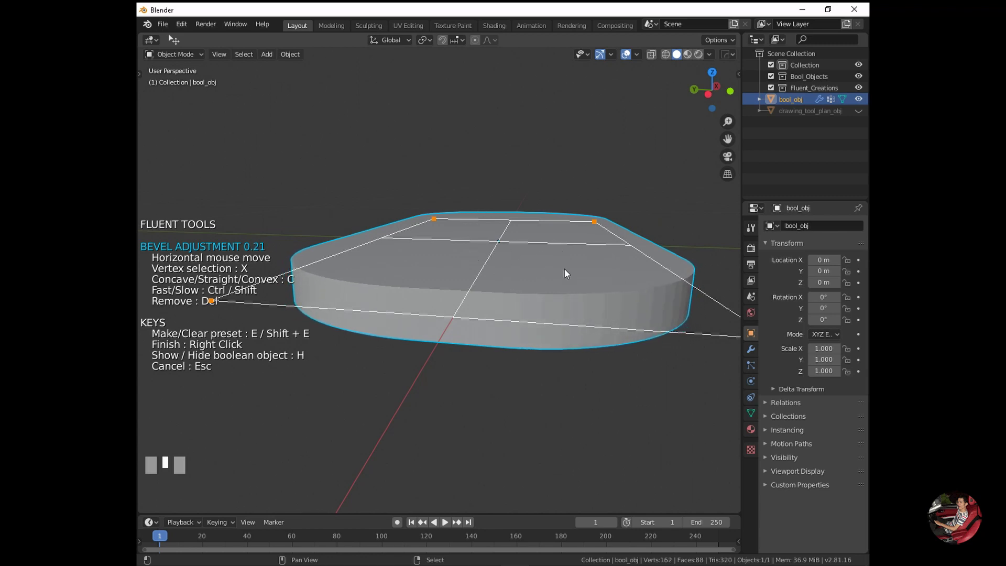
{"action": "right_click", "coordinate": [591, 267]}
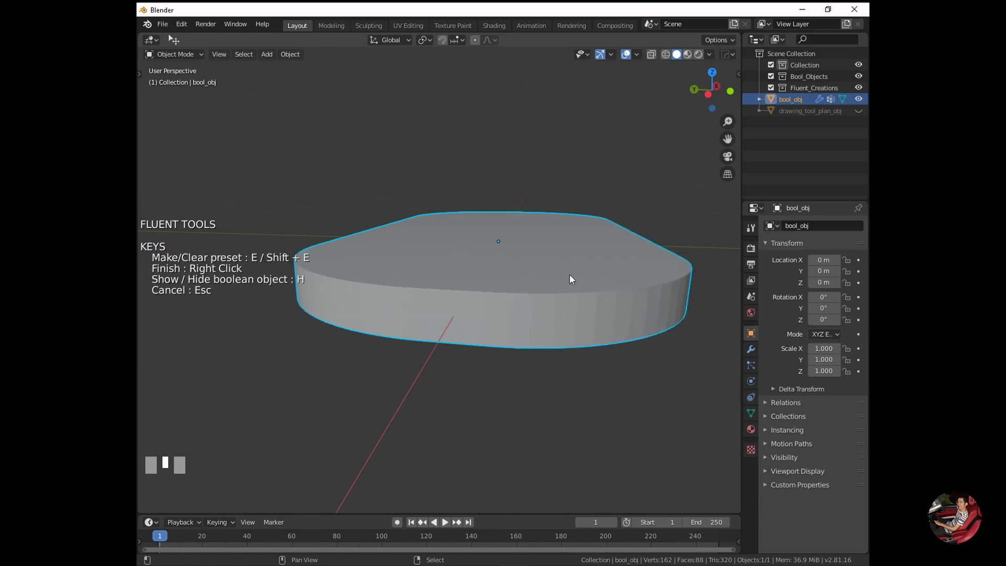
Examine the slab's rounded rim and underside from several angles
{"action": "scroll", "coordinate": [569, 275], "scroll_direction": "down", "scroll_amount": 2}
{"action": "mouse_move", "coordinate": [569, 274]}
{"action": "middle_mouse_down"}
{"action": "mouse_move", "coordinate": [599, 256]}
{"action": "mouse_move", "coordinate": [577, 288]}
{"action": "middle_mouse_up"}
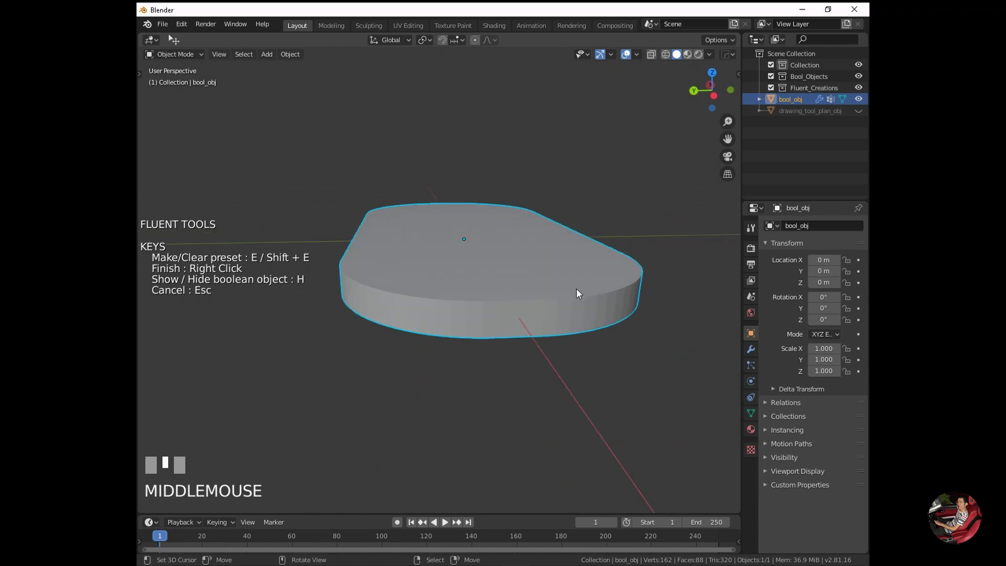
{"action": "scroll", "coordinate": [553, 324], "scroll_direction": "up", "scroll_amount": 3}
{"action": "middle_click_drag", "start_coordinate": [554, 330], "coordinate": [546, 300]}
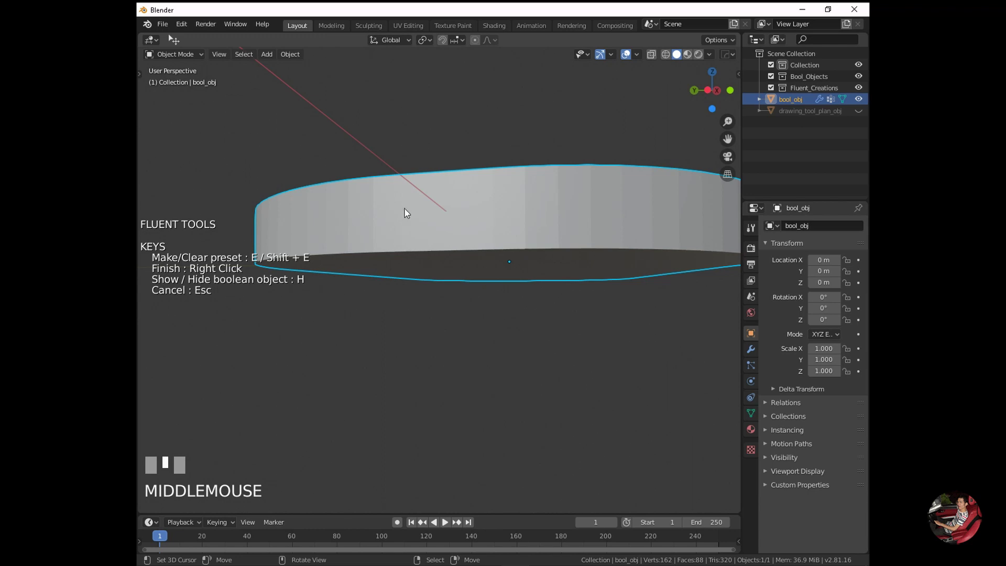
{"action": "scroll", "coordinate": [524, 235], "scroll_direction": "down", "scroll_amount": 2}
{"action": "middle_click_drag", "start_coordinate": [545, 246], "coordinate": [456, 269]}
{"action": "scroll", "coordinate": [490, 312], "scroll_direction": "down", "scroll_amount": 2}
{"action": "middle_click_drag", "start_coordinate": [489, 312], "coordinate": [516, 300]}
Soften the slab's top and bottom rim edges with a Second Bevel of about 0.008
{"action": "scroll", "coordinate": [516, 300], "scroll_direction": "up", "scroll_amount": 3}
{"action": "scroll", "coordinate": [517, 300], "scroll_direction": "up", "scroll_amount": 2}
{"action": "middle_click_drag", "start_coordinate": [527, 339], "coordinate": [510, 317]}
{"action": "right_click", "coordinate": [510, 318]}
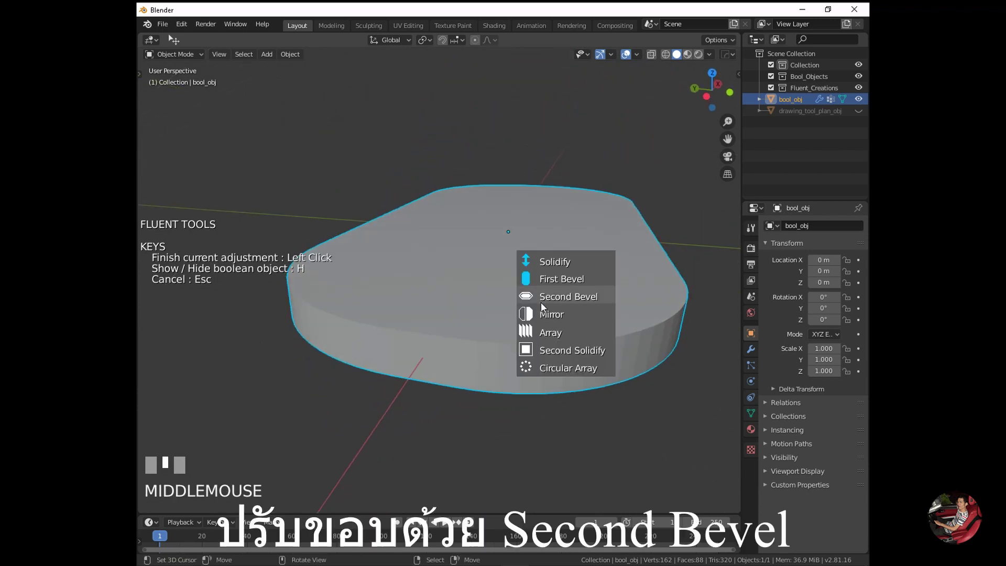
{"action": "left_click", "coordinate": [540, 302]}
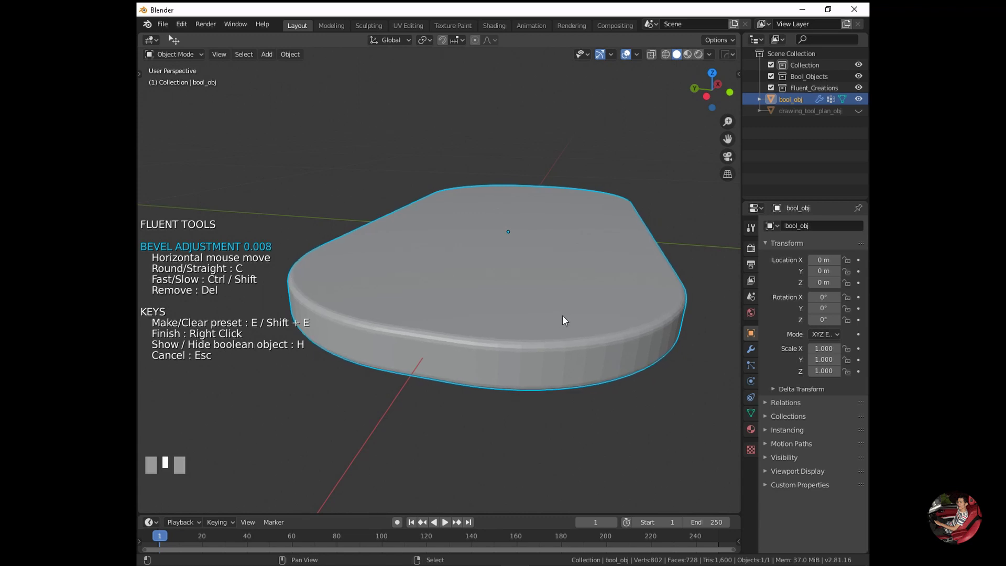
{"action": "left_click", "coordinate": [562, 316]}
{"action": "left_click", "coordinate": [563, 316]}
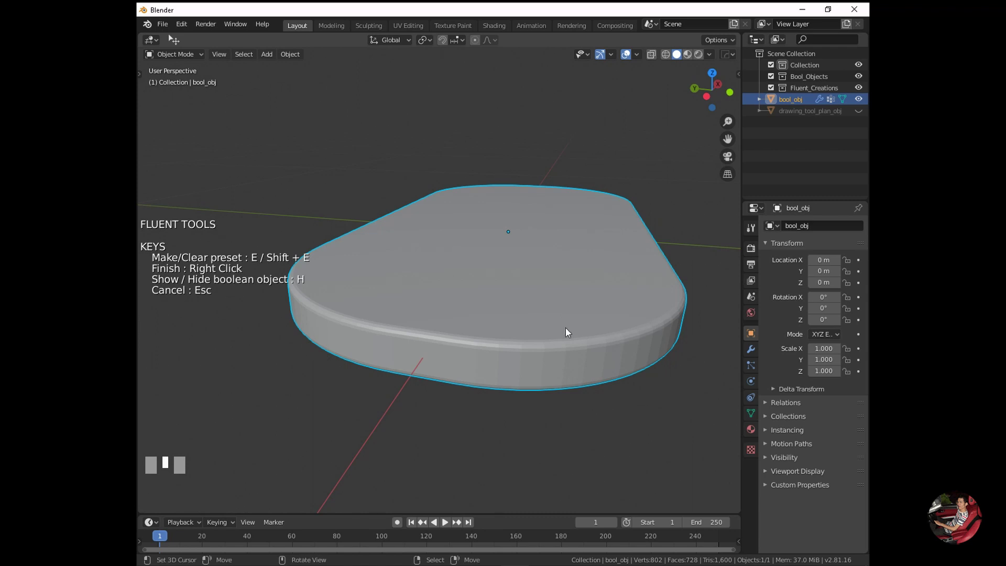
Check the bevelled slab from above and finish its Fluent creation
{"action": "scroll", "coordinate": [586, 315], "scroll_direction": "down", "scroll_amount": 2}
{"action": "middle_click_drag", "start_coordinate": [630, 291], "coordinate": [524, 339]}
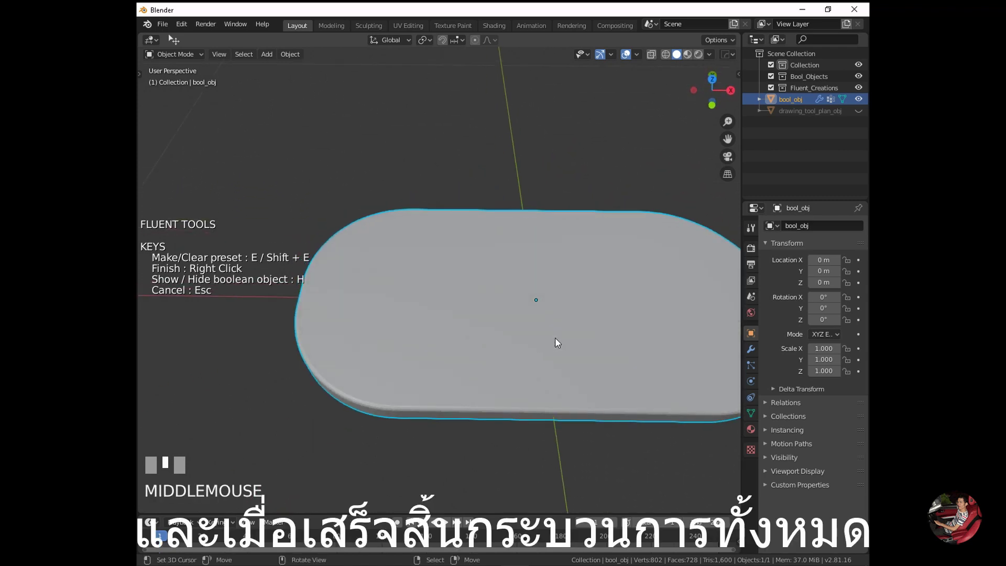
{"action": "middle_click_drag", "start_coordinate": [579, 434], "coordinate": [551, 452]}
{"action": "right_click", "coordinate": [550, 442]}
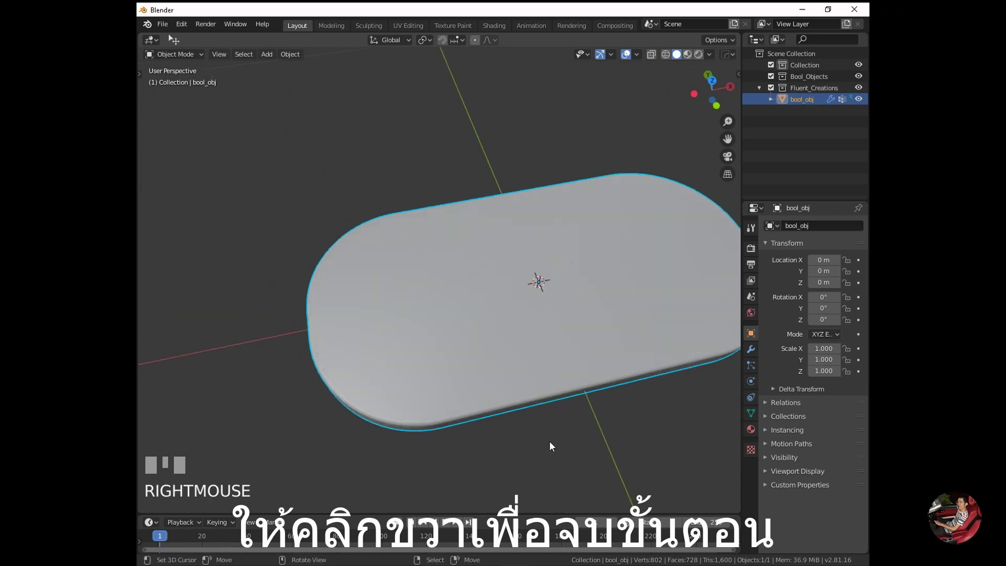
Reopen the finished slab in Fluent's Edit mode and set its First Bevel to about 0.224
{"action": "key", "text": "KP_7"}
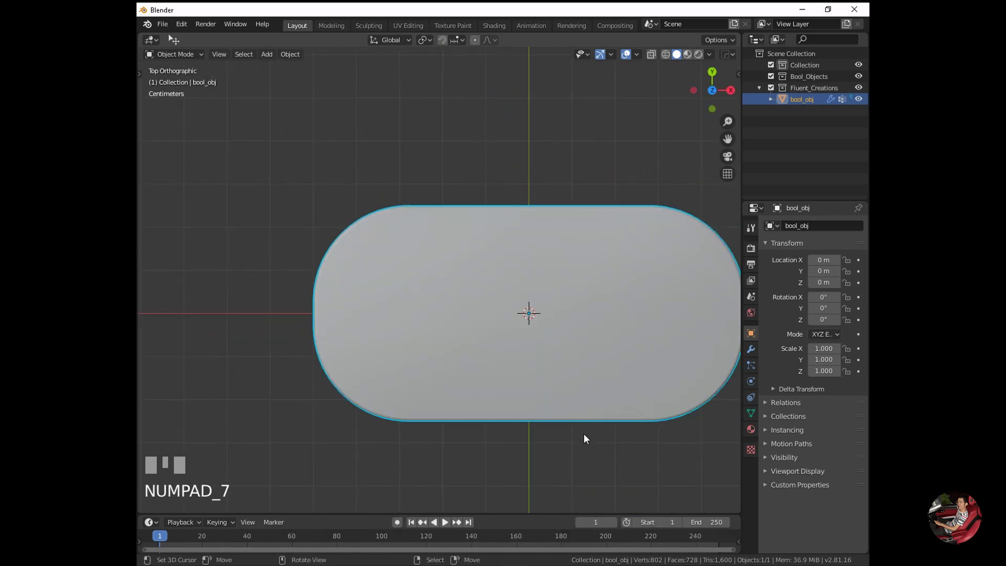
{"action": "key", "text": "KP_Decimal"}
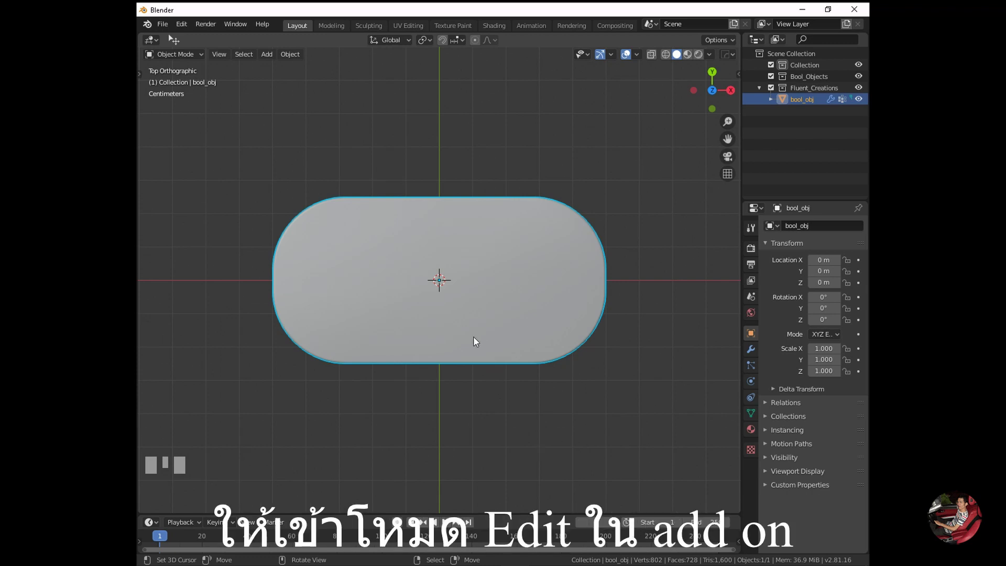
{"action": "key", "text": "f"}
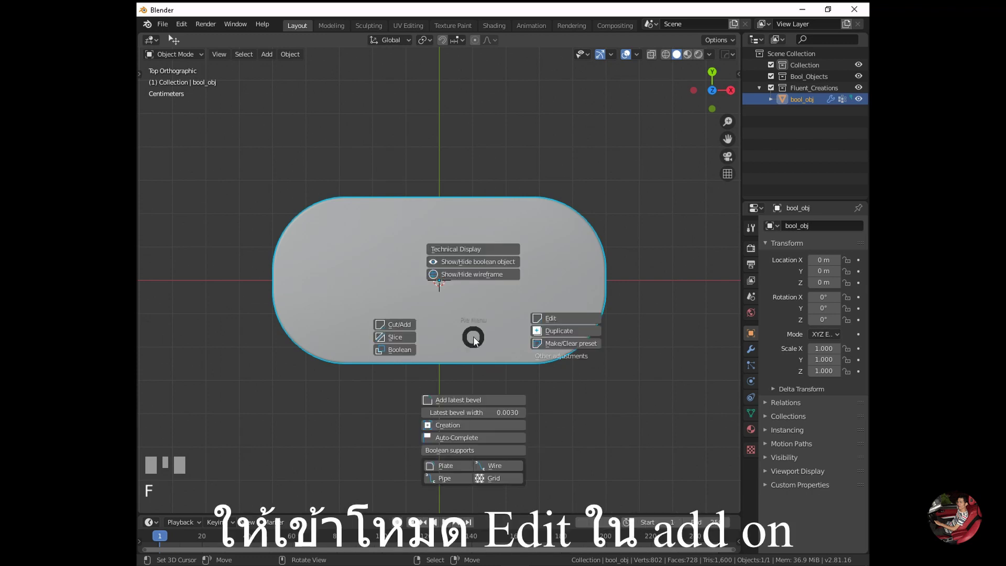
{"action": "left_click", "coordinate": [561, 317]}
{"action": "middle_click_drag", "start_coordinate": [483, 384], "coordinate": [463, 326]}
{"action": "scroll", "coordinate": [462, 326], "scroll_direction": "up", "scroll_amount": 2}
{"action": "left_click", "coordinate": [400, 335]}
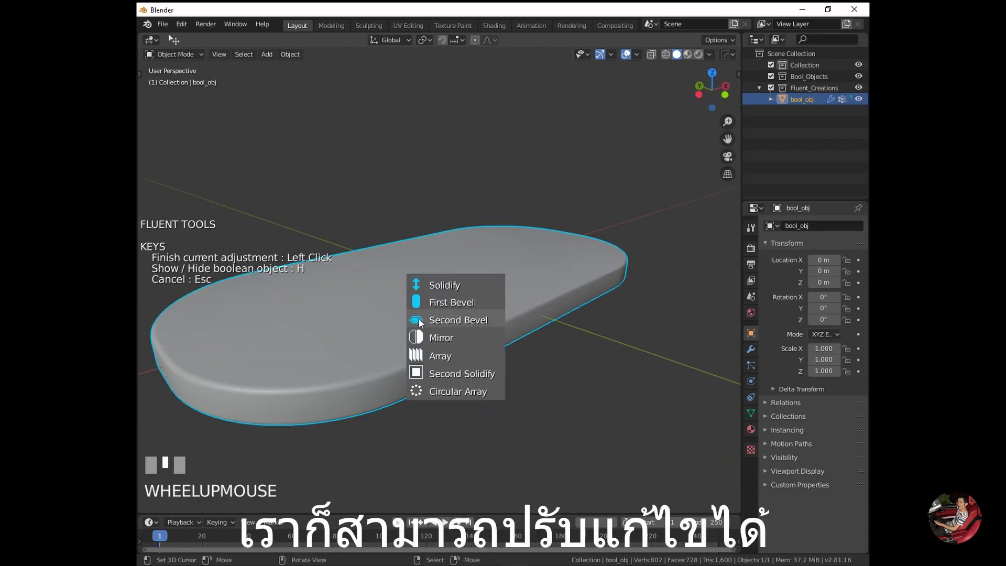
{"action": "left_click", "coordinate": [446, 303]}
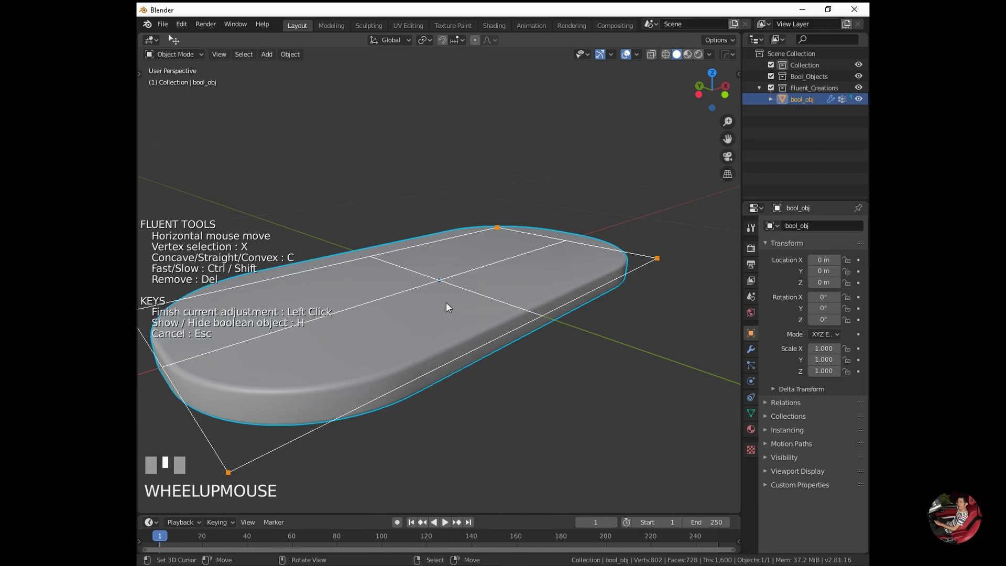
{"action": "key", "text": "shift"}
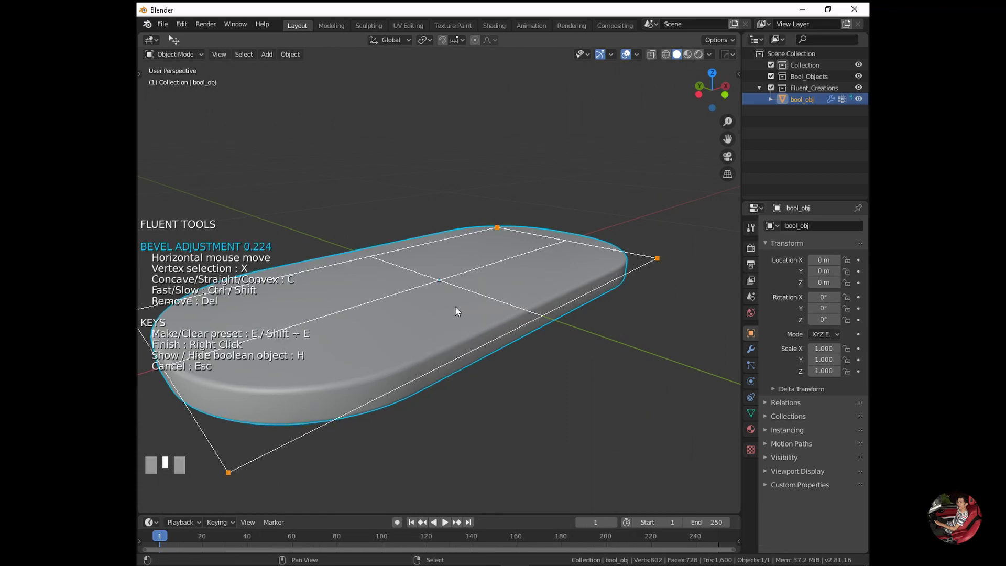
{"action": "left_click", "coordinate": [458, 307]}
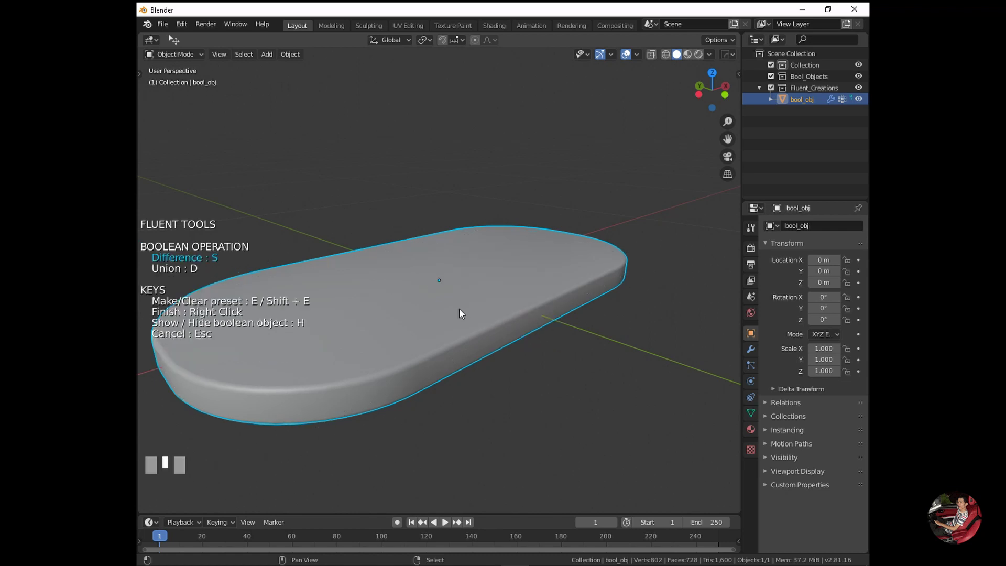
Check the slab's rounded end from the side and finish the Fluent edit
{"action": "middle_click_drag", "start_coordinate": [459, 309], "coordinate": [473, 343]}
{"action": "scroll", "coordinate": [466, 345], "scroll_direction": "up", "scroll_amount": 2}
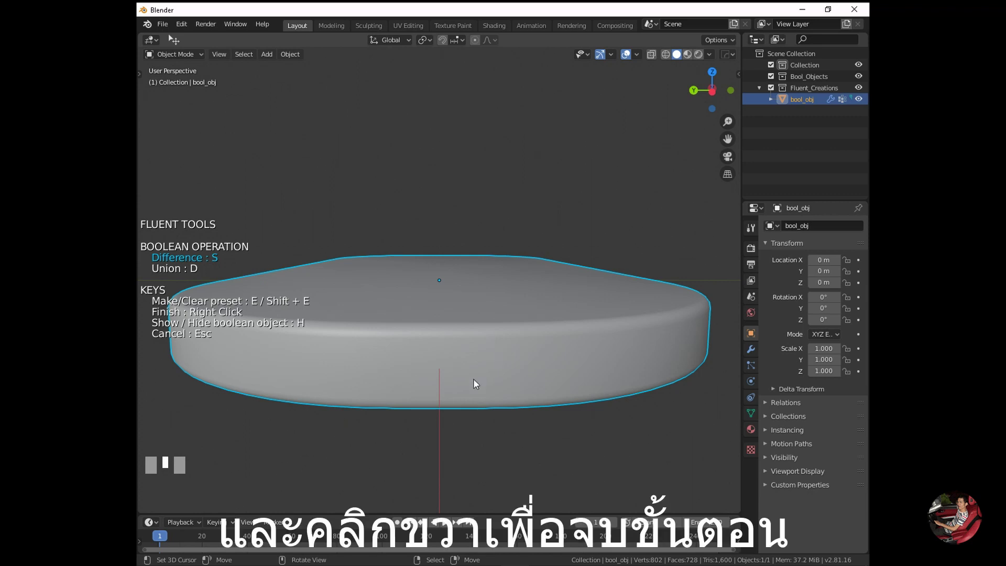
{"action": "right_click", "coordinate": [493, 430]}
Show Fluent's wireframe display on the slab, inspect its rim and top topology, and hide the wireframe
{"action": "key", "text": "f"}
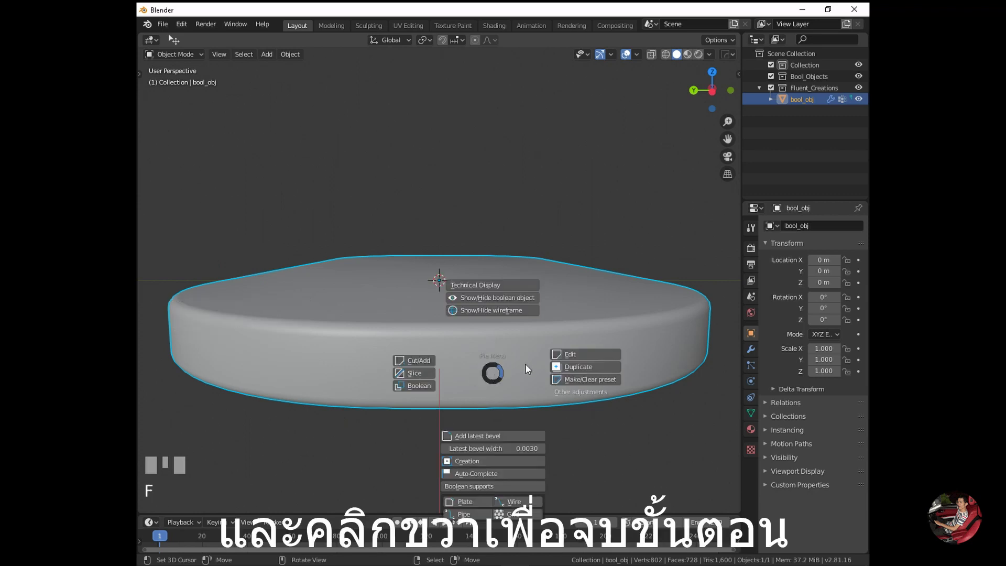
{"action": "left_click", "coordinate": [508, 310]}
{"action": "scroll", "coordinate": [502, 372], "scroll_direction": "down", "scroll_amount": 3}
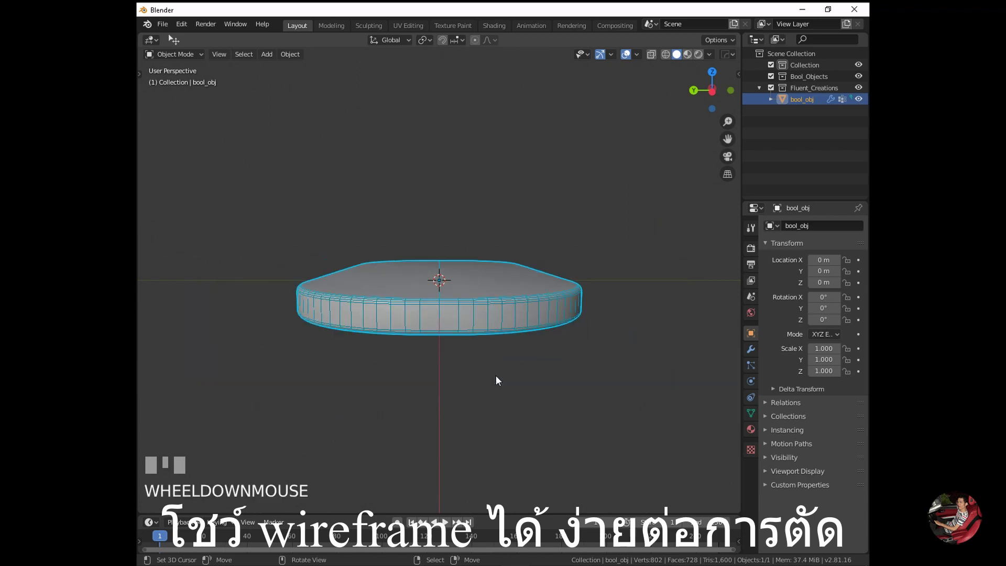
{"action": "middle_click_drag", "start_coordinate": [496, 375], "coordinate": [463, 407]}
{"action": "scroll", "coordinate": [491, 351], "scroll_direction": "up", "scroll_amount": 3}
{"action": "scroll", "coordinate": [503, 354], "scroll_direction": "down", "scroll_amount": 3}
{"action": "middle_click_drag", "start_coordinate": [503, 355], "coordinate": [462, 332]}
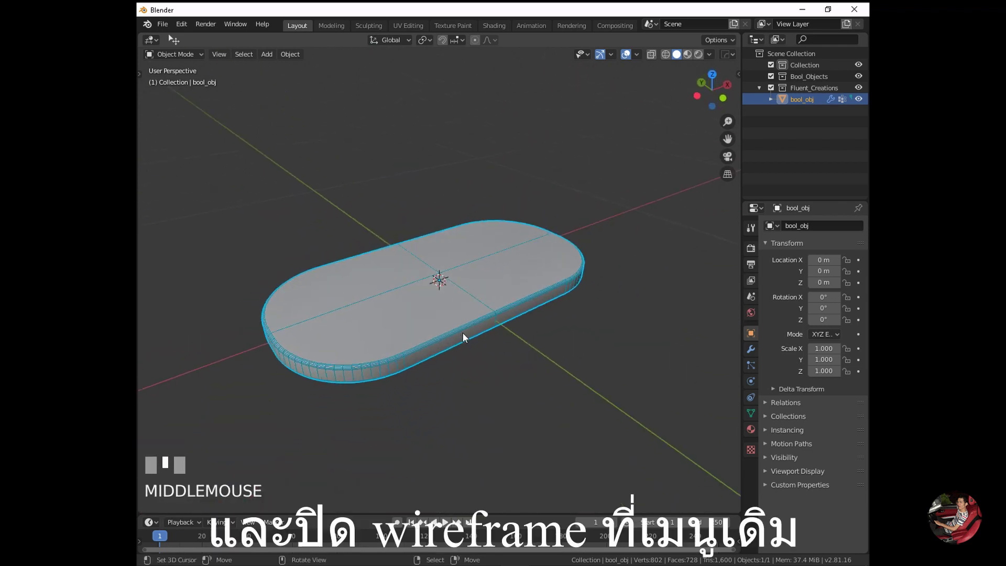
{"action": "key", "text": "f"}
{"action": "left_click", "coordinate": [459, 259]}
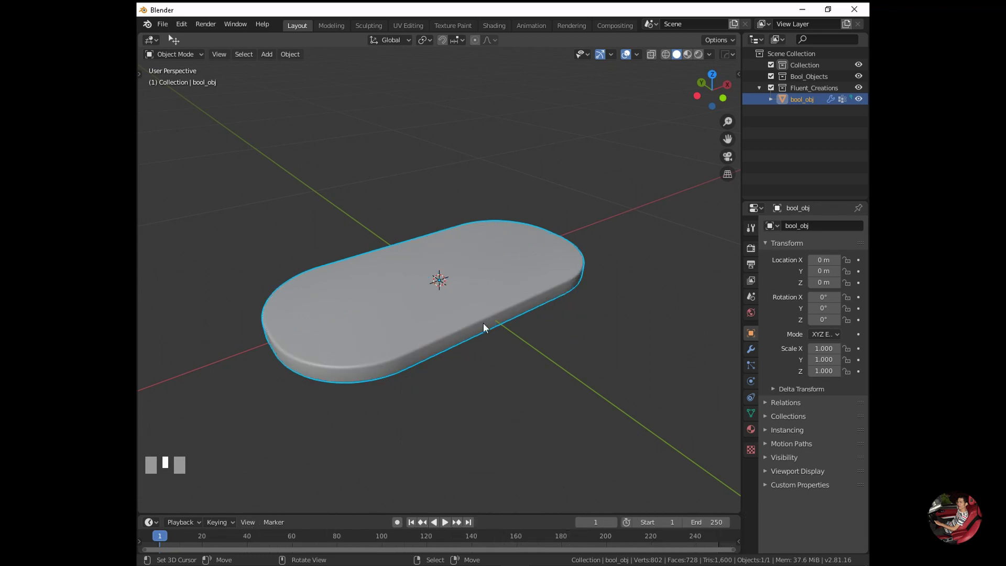
Start a Fluent Slice on the slab in top view and draw a centred, grid-snapped rectangle on its top face
{"action": "key", "text": "ctrl+F10"}
{"action": "key", "text": "KP_7"}
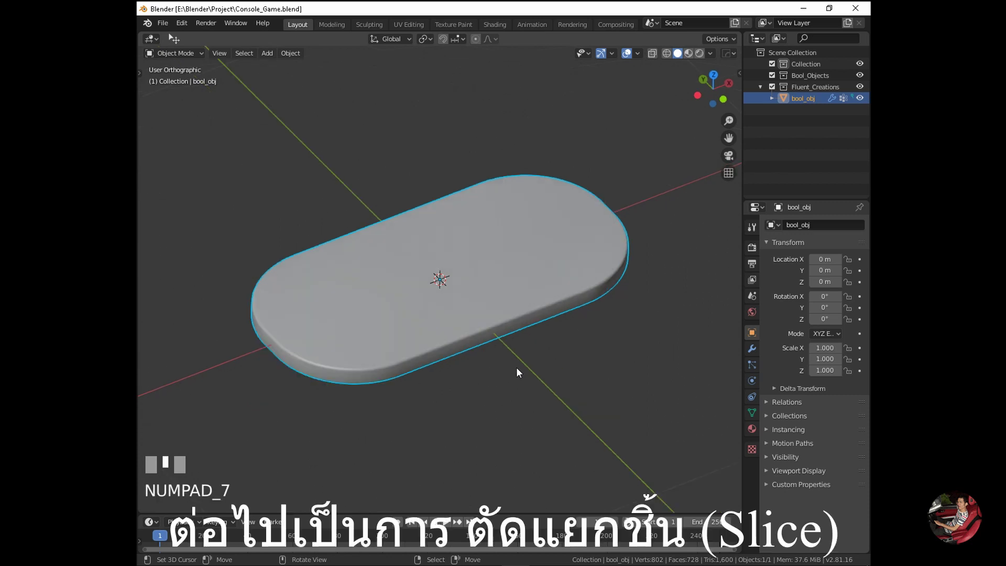
{"action": "scroll", "coordinate": [380, 247], "scroll_direction": "up", "scroll_amount": 1}
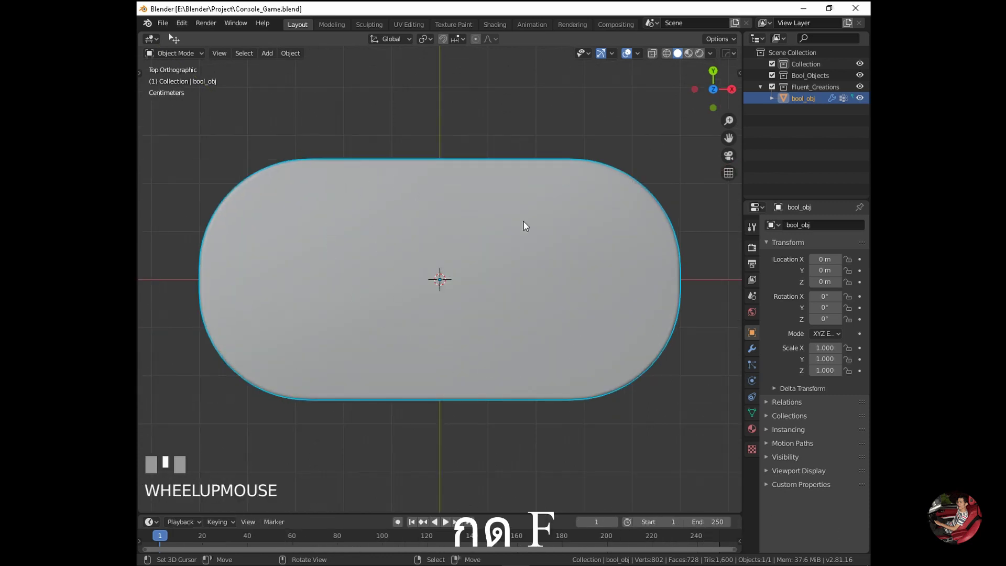
{"action": "key", "text": "f"}
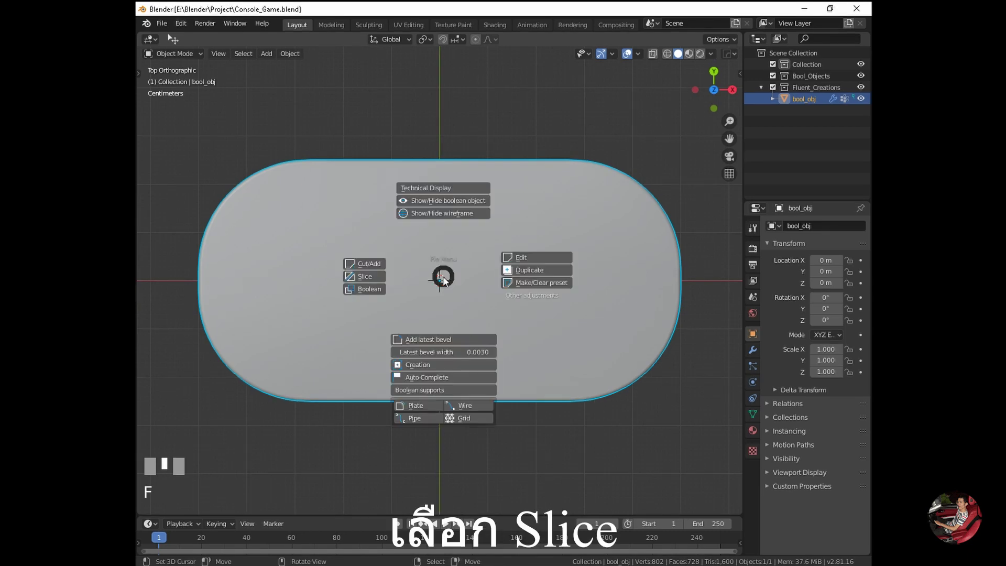
{"action": "left_click", "coordinate": [367, 276]}
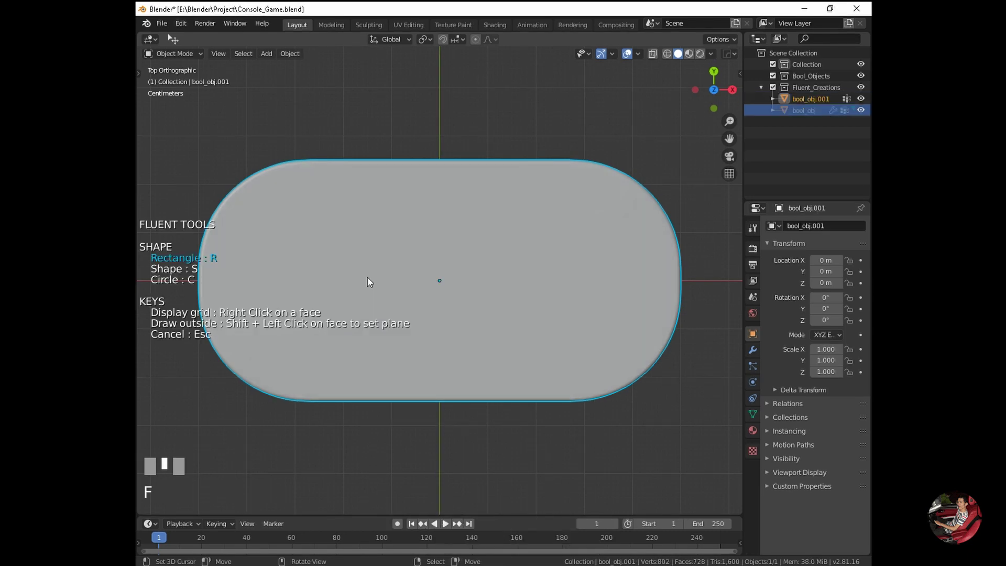
{"action": "right_click", "coordinate": [440, 279]}
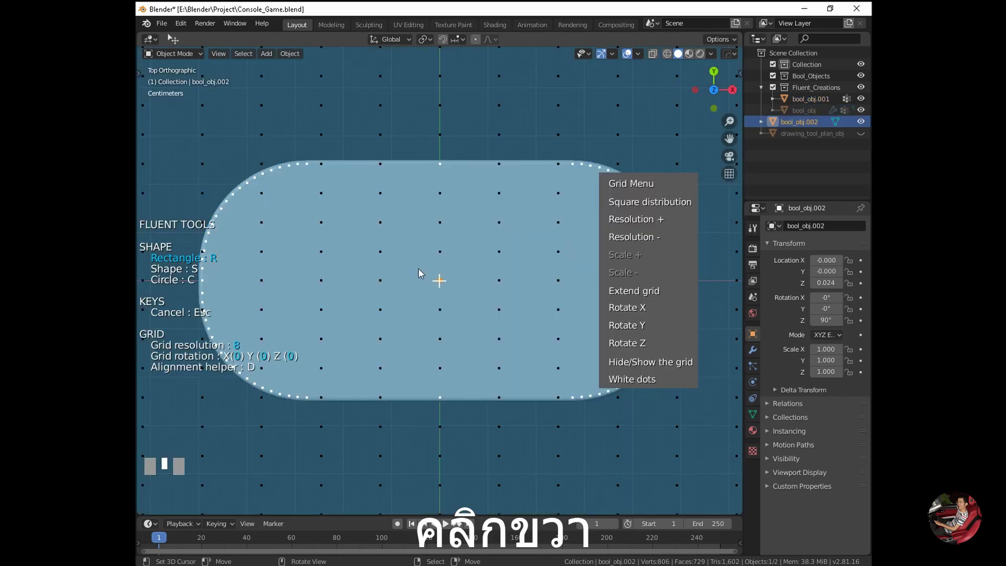
{"action": "left_click_drag", "start_coordinate": [325, 198], "coordinate": [558, 366]}
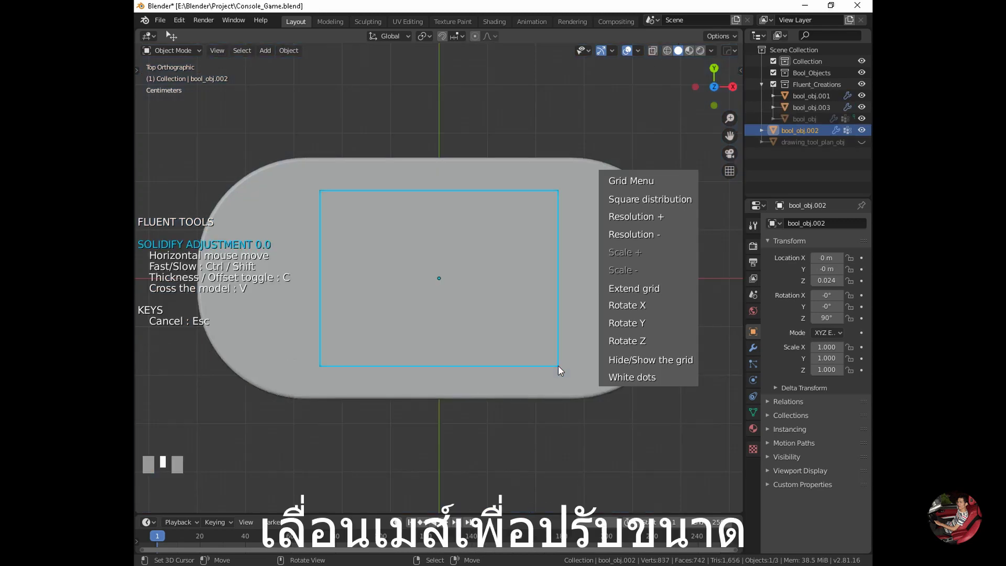
Give the slice rectangle a Solidify depth of about 0.011, fine-tuning it in front view
{"action": "middle_click_drag", "start_coordinate": [558, 366], "coordinate": [524, 317]}
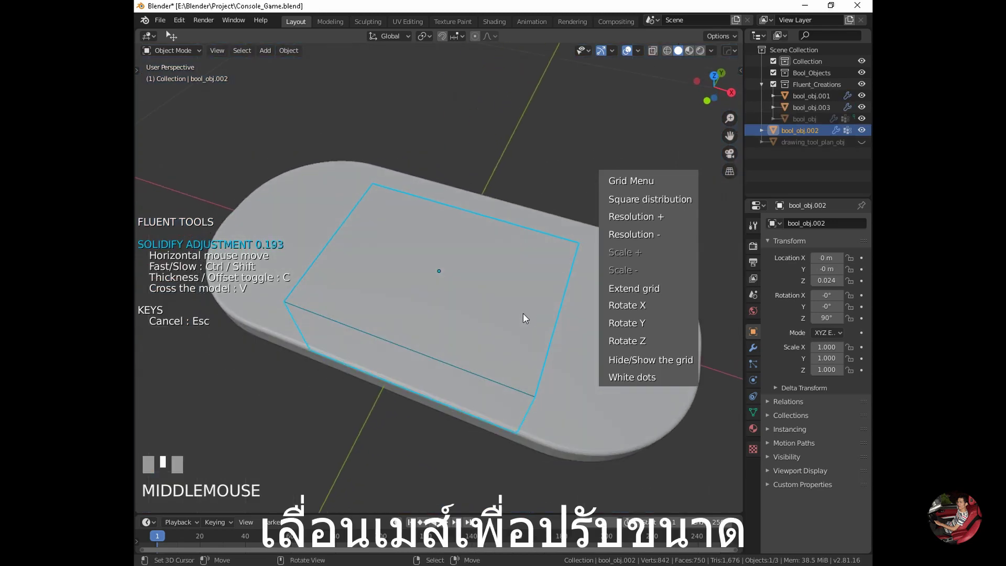
{"action": "left_click", "coordinate": [552, 331]}
{"action": "key", "text": "KP_1"}
{"action": "scroll", "coordinate": [426, 284], "scroll_direction": "up", "scroll_amount": 3}
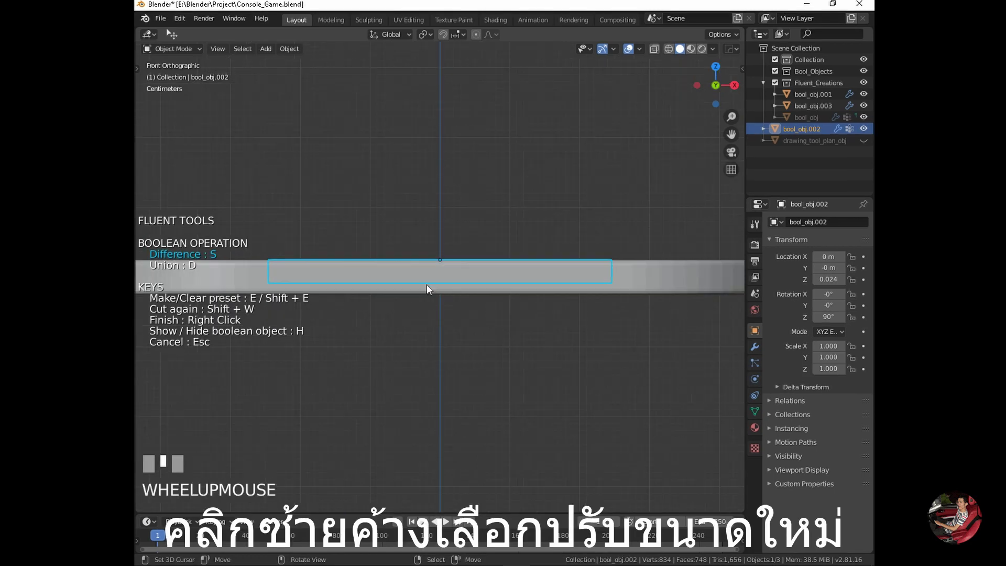
{"action": "left_click", "coordinate": [469, 227]}
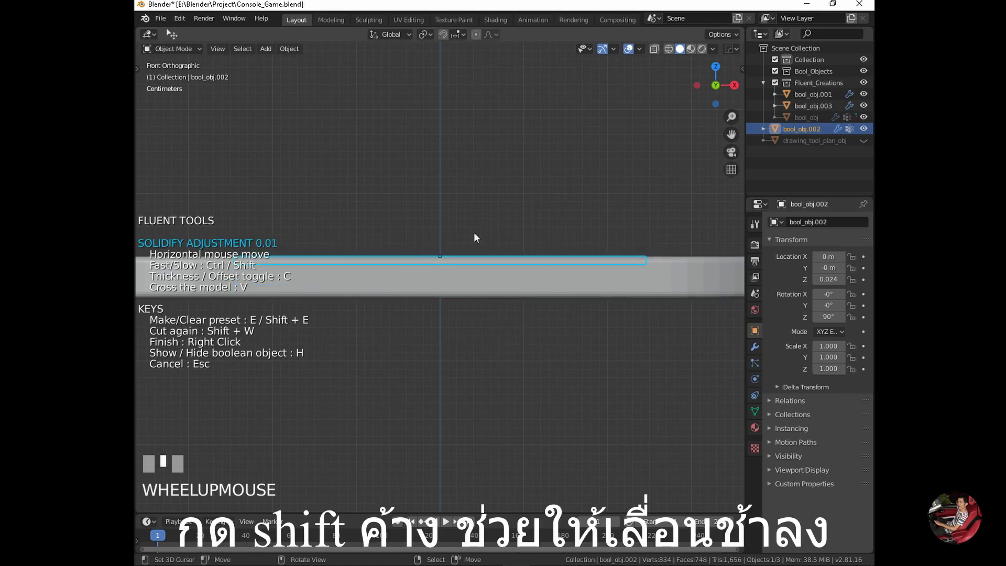
{"action": "key", "text": "shift"}
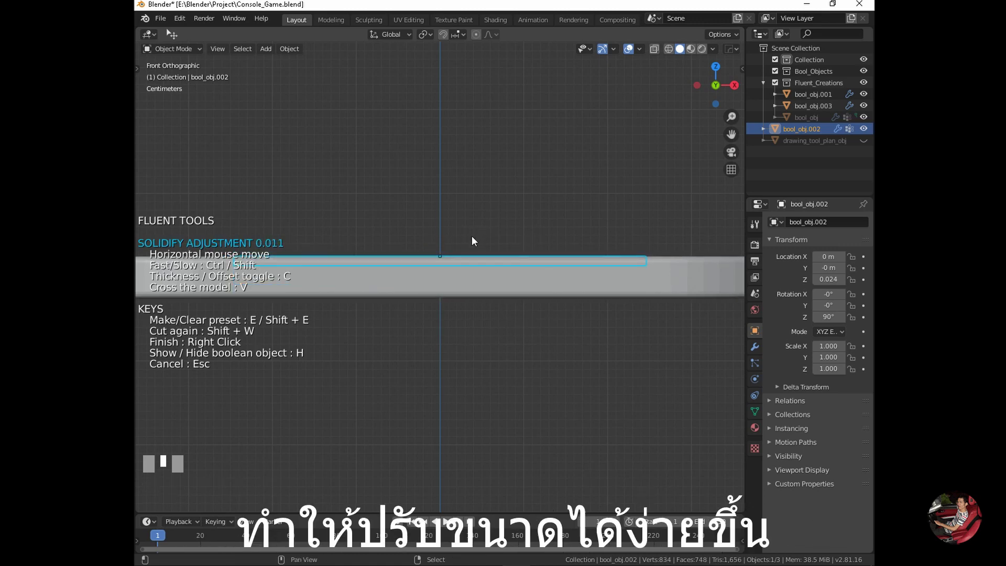
{"action": "left_click", "coordinate": [466, 244]}
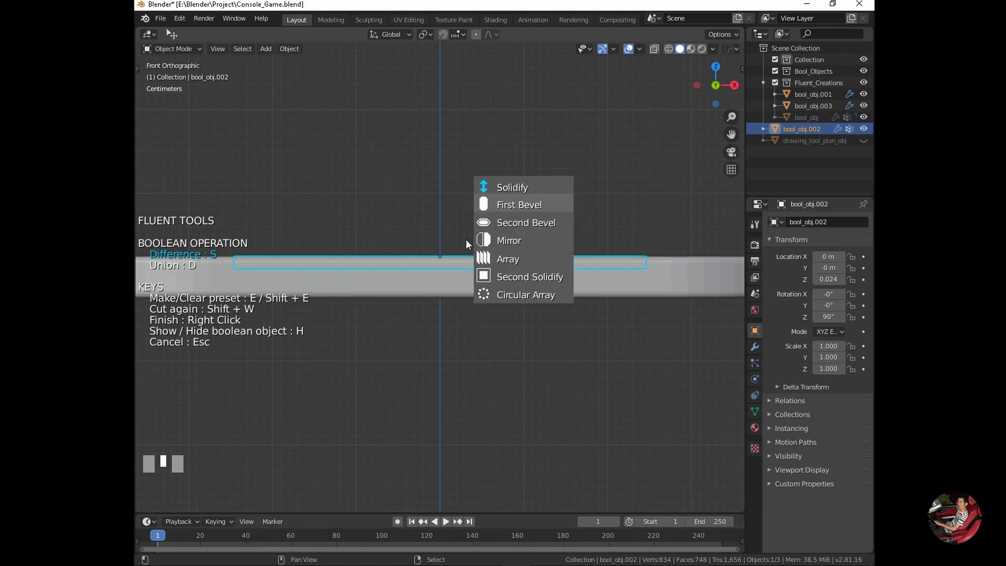
Round the slice rectangle's four corners with a First Bevel of 0.02
{"action": "left_click", "coordinate": [466, 244]}
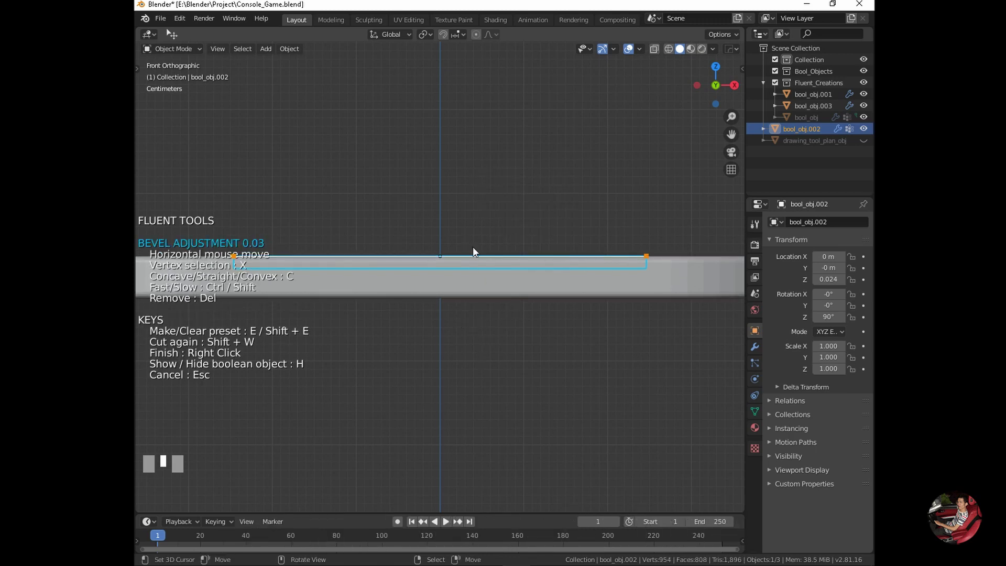
{"action": "middle_click_drag", "start_coordinate": [458, 241], "coordinate": [491, 263]}
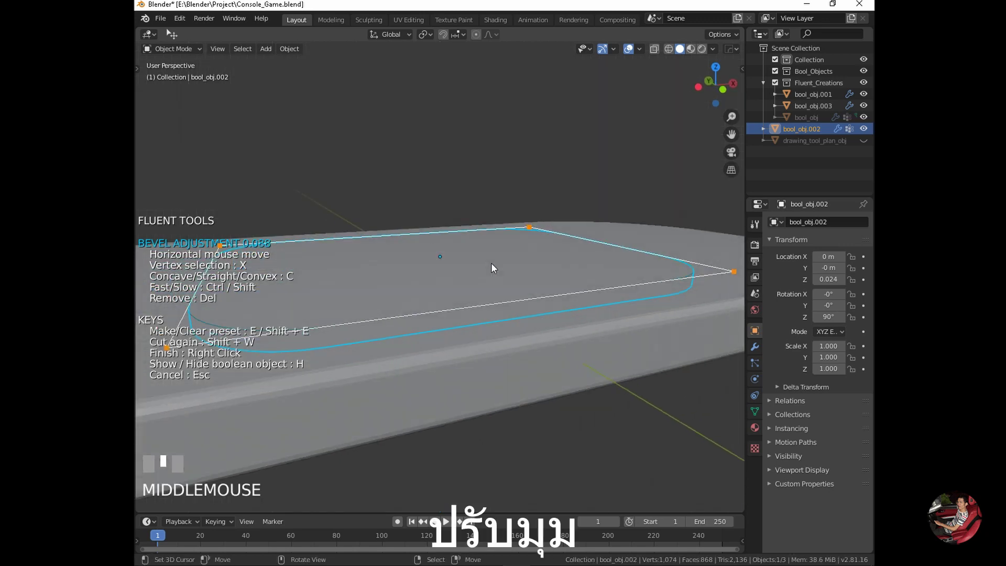
{"action": "right_click", "coordinate": [491, 262]}
{"action": "left_click", "coordinate": [525, 231]}
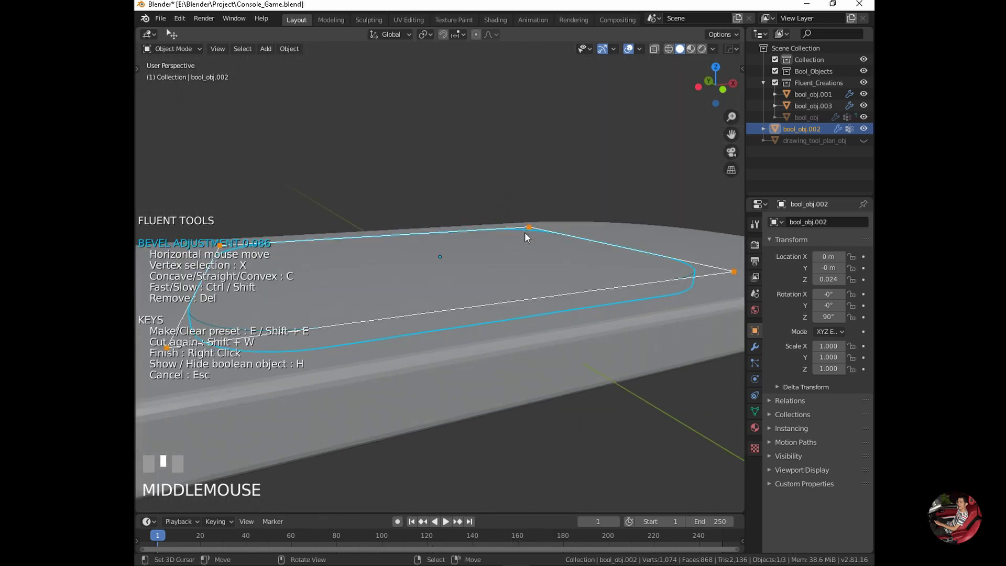
{"action": "middle_click_drag", "start_coordinate": [525, 232], "coordinate": [469, 274]}
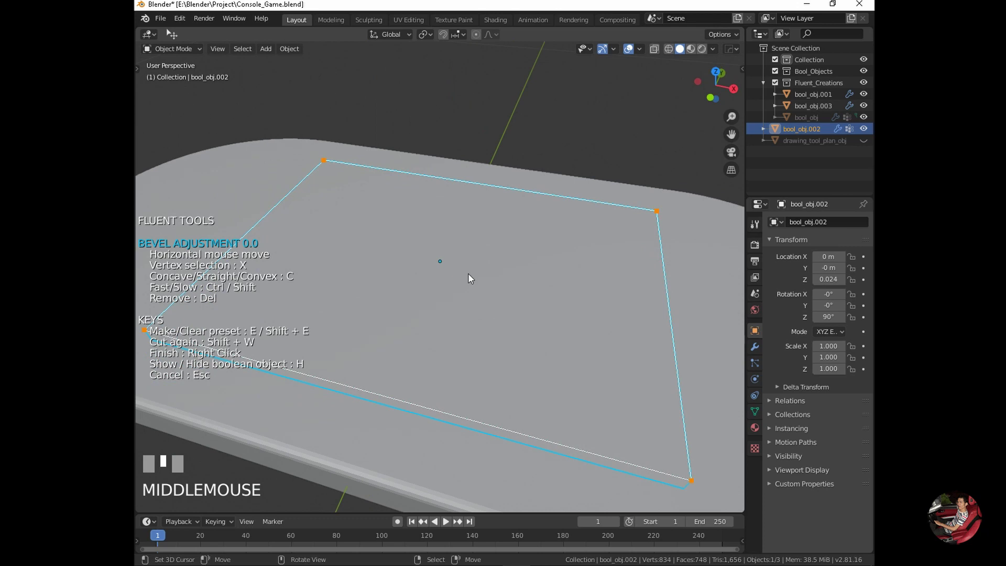
{"action": "mouse_move", "coordinate": [491, 277]}
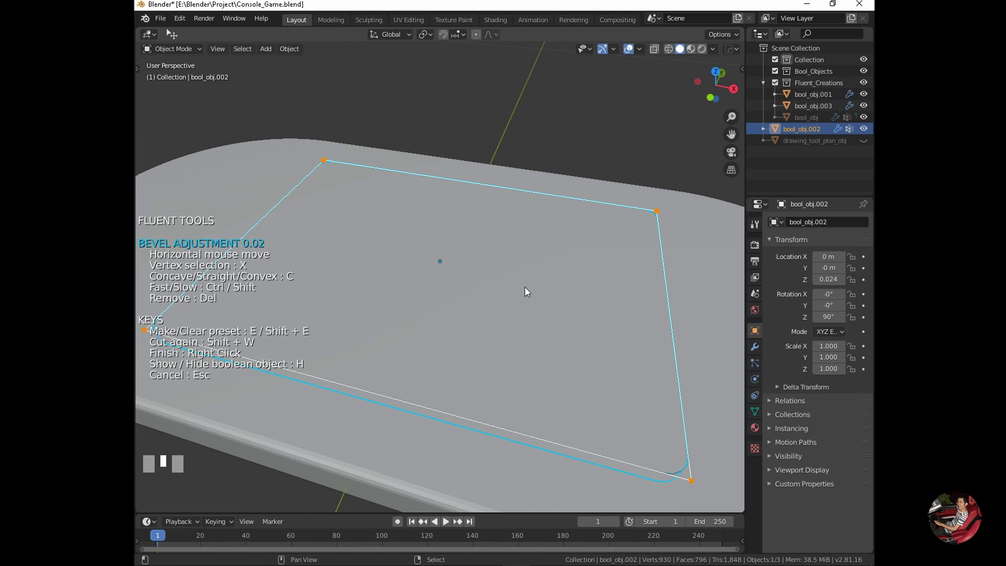
{"action": "right_click", "coordinate": [524, 286]}
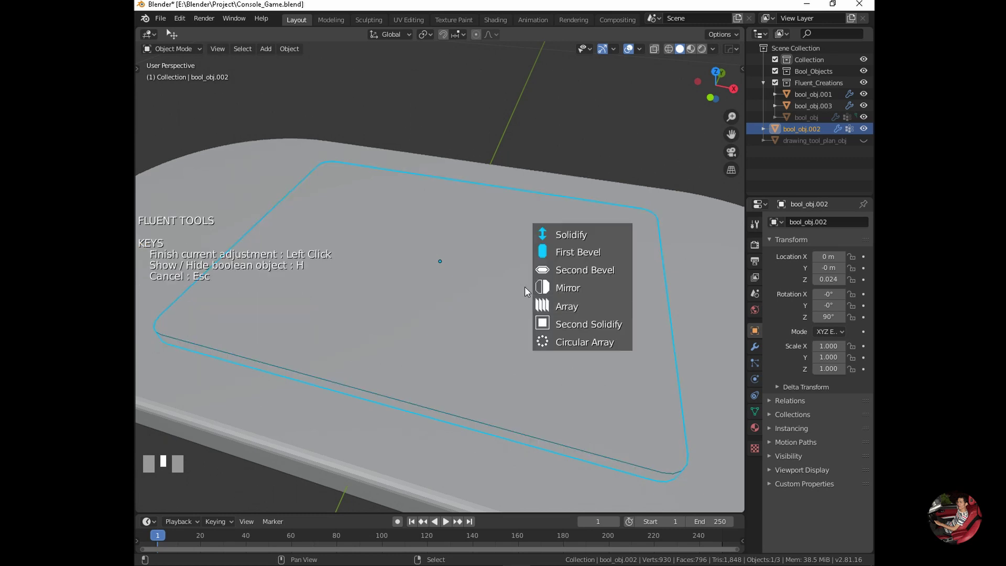
Reopen the slice's First Bevel, cycle its corner profile through straight and concave, and return it to convex
{"action": "scroll", "coordinate": [525, 287], "scroll_direction": "down", "scroll_amount": 3}
{"action": "middle_click_drag", "start_coordinate": [515, 311], "coordinate": [471, 311]}
{"action": "scroll", "coordinate": [467, 419], "scroll_direction": "up", "scroll_amount": 2}
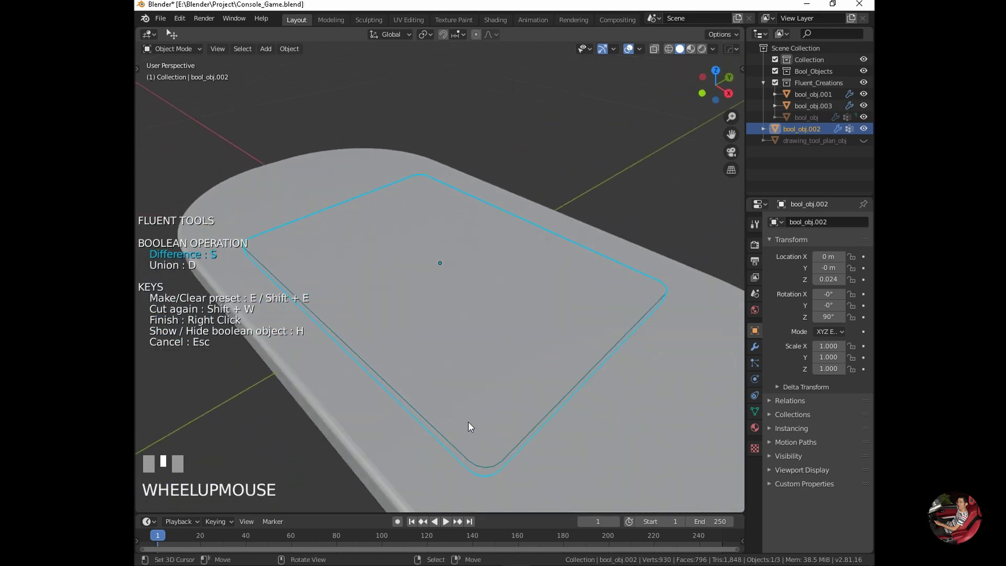
{"action": "middle_click_drag", "start_coordinate": [467, 421], "coordinate": [453, 372], "text": "shift"}
{"action": "scroll", "coordinate": [466, 374], "scroll_direction": "up", "scroll_amount": 5}
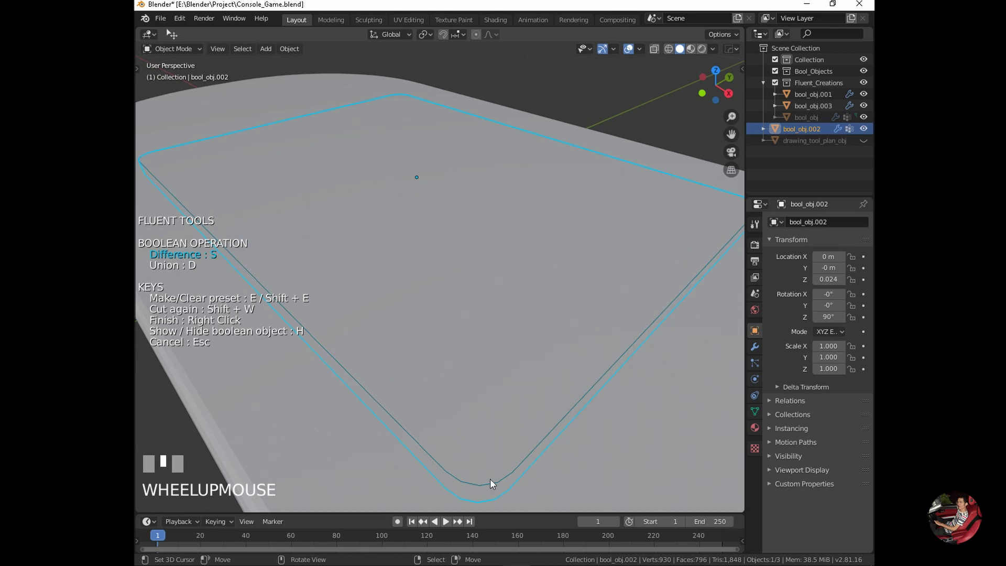
{"action": "right_click", "coordinate": [429, 330]}
{"action": "left_click", "coordinate": [459, 297]}
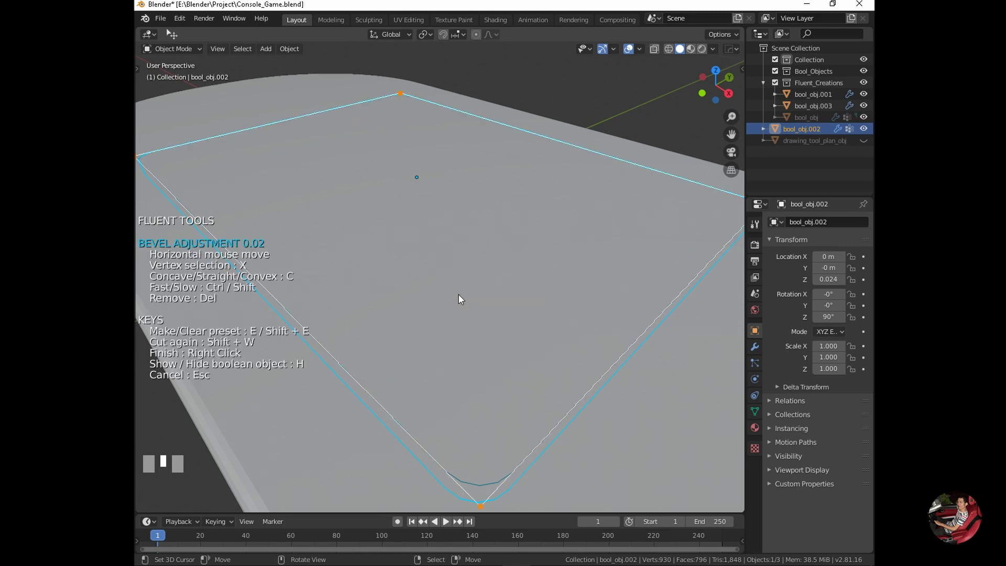
{"action": "key", "text": "c"}
{"action": "key", "text": "c"}
{"action": "key", "text": "c"}
{"action": "key", "text": "c"}
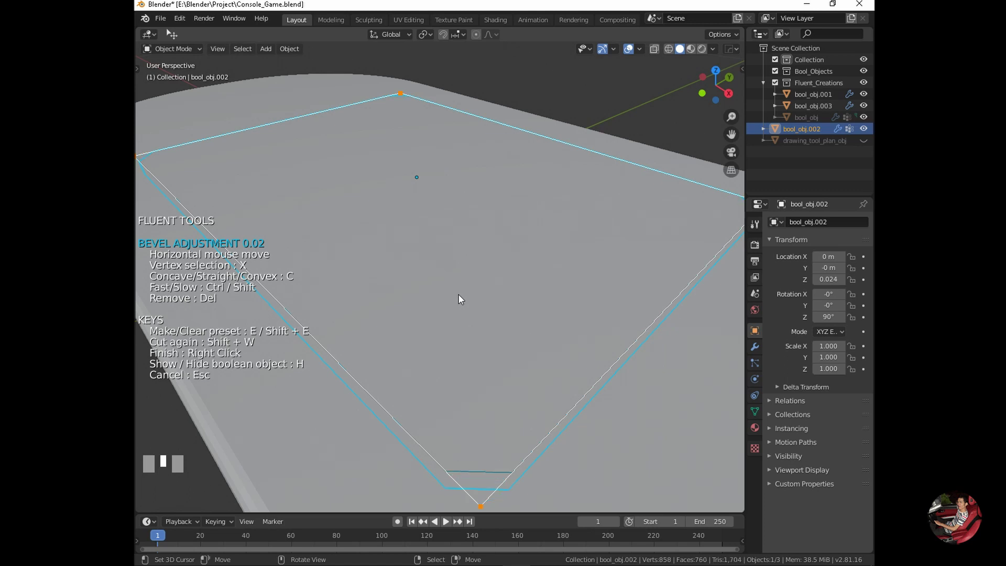
{"action": "key", "text": "c"}
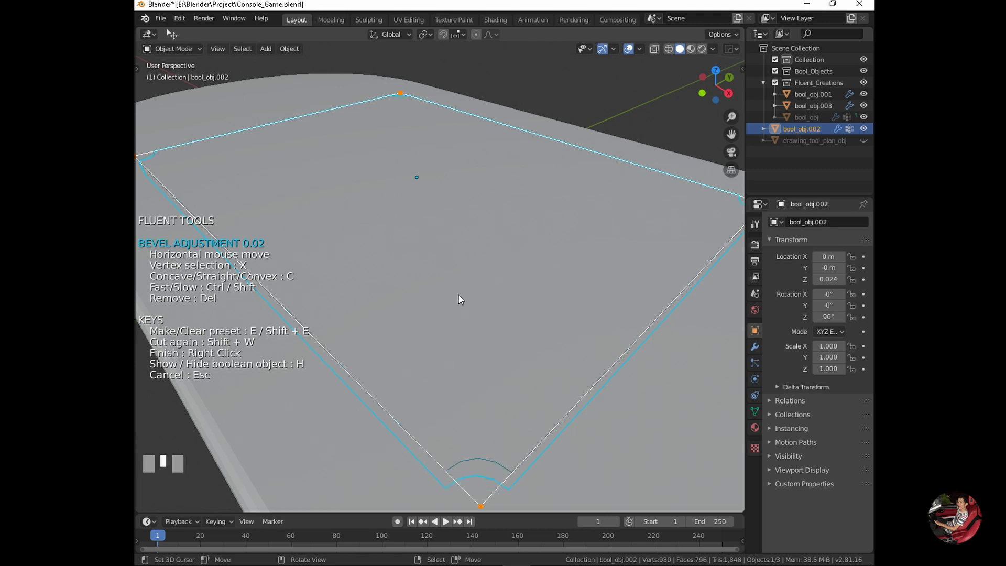
{"action": "key", "text": "c"}
{"action": "right_click", "coordinate": [460, 299]}
Check the rounded slice outline on the slab and finish the Slice operation in front view
{"action": "scroll", "coordinate": [461, 299], "scroll_direction": "down", "scroll_amount": 3}
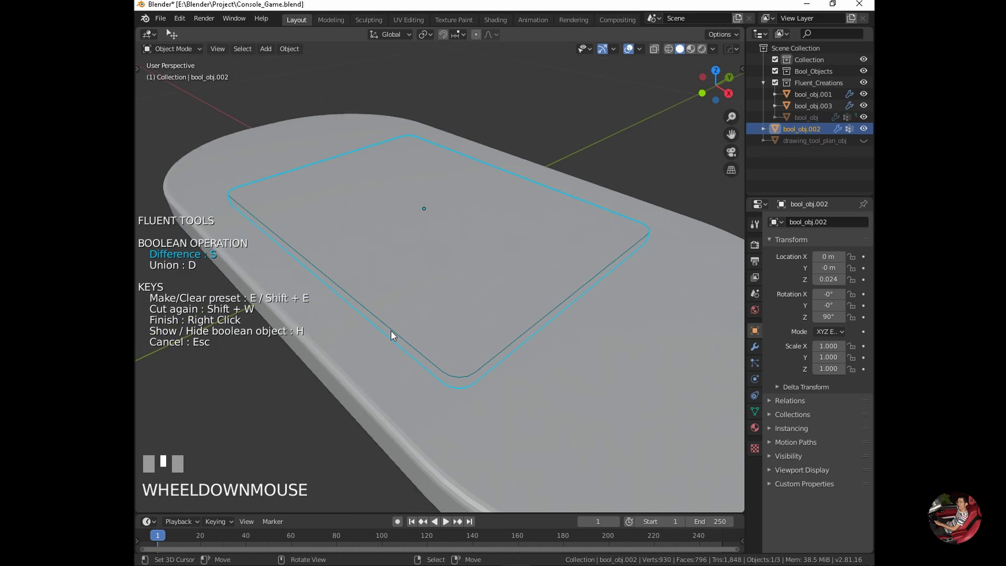
{"action": "middle_click_drag", "start_coordinate": [392, 336], "coordinate": [465, 351]}
{"action": "scroll", "coordinate": [424, 373], "scroll_direction": "down", "scroll_amount": 2}
{"action": "key", "text": "KP_1"}
{"action": "right_click", "coordinate": [438, 359]}
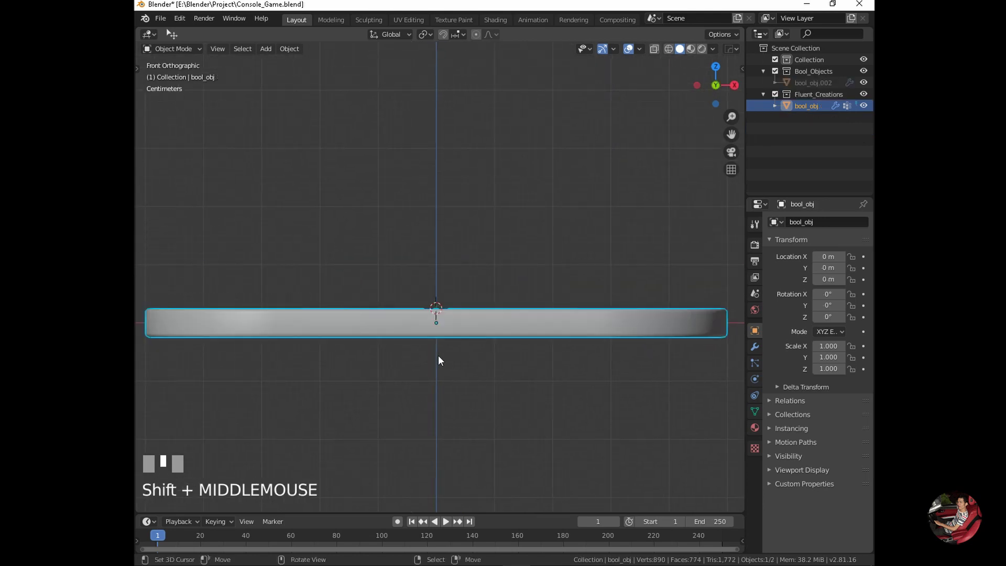
{"action": "right_click", "coordinate": [438, 360]}
{"action": "middle_click_drag", "start_coordinate": [460, 180], "coordinate": [466, 216]}
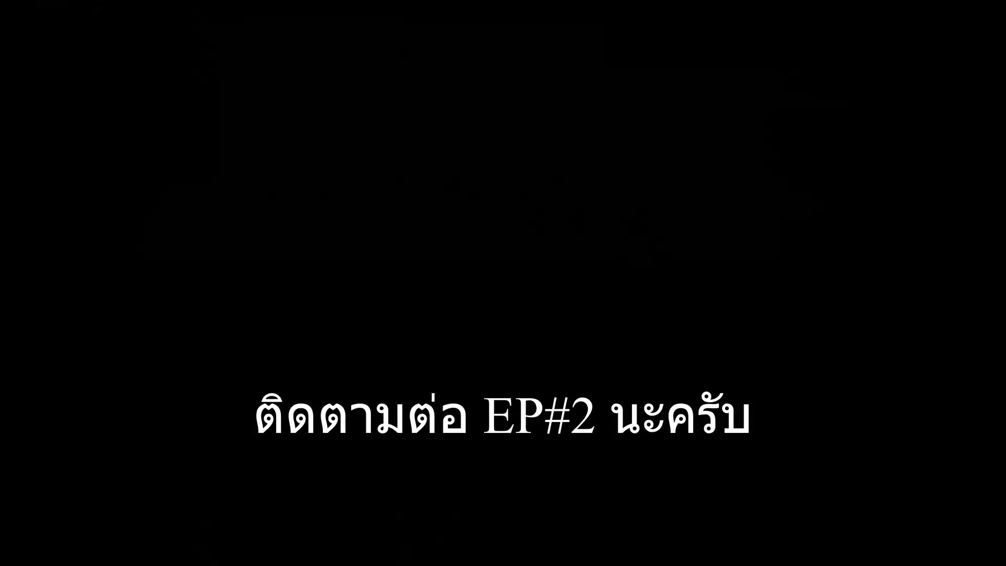